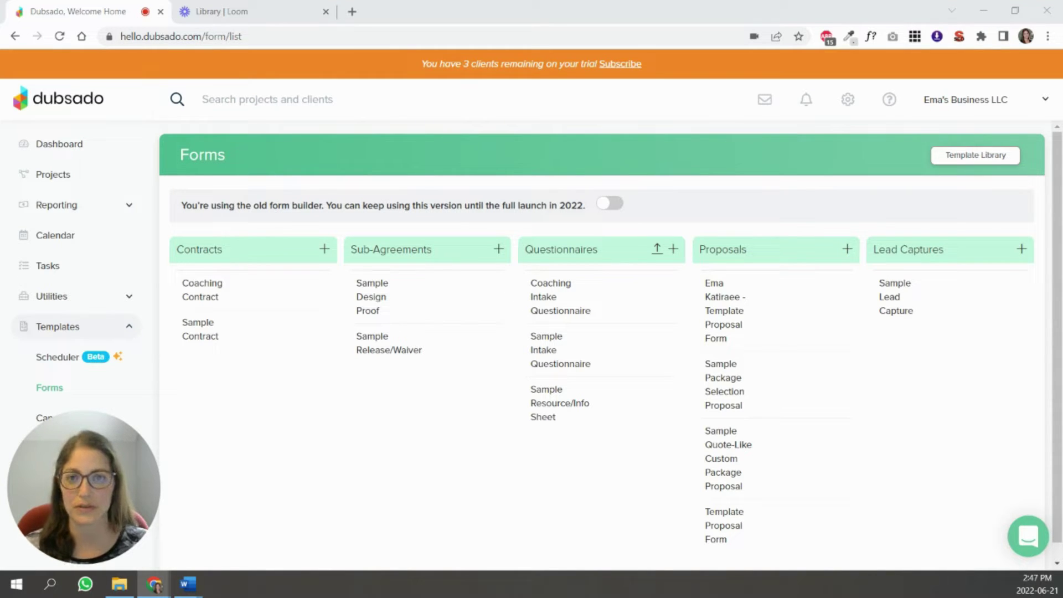
In Sample Lead Capture's Settings, choose Inquiry Workflow as the Default Workflow, then return to the questions
click(1061, 449)
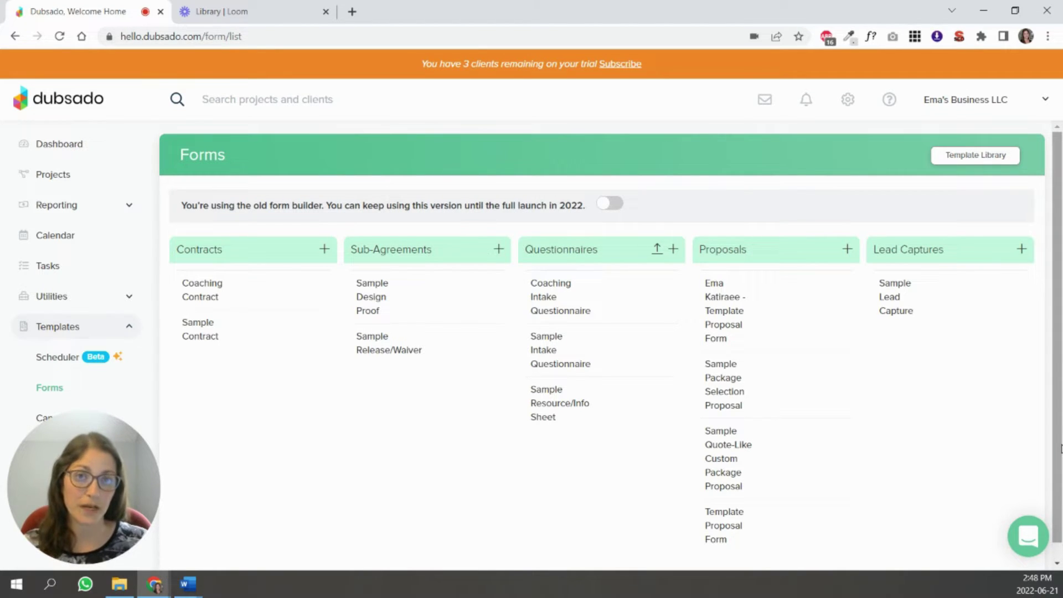
click(892, 297)
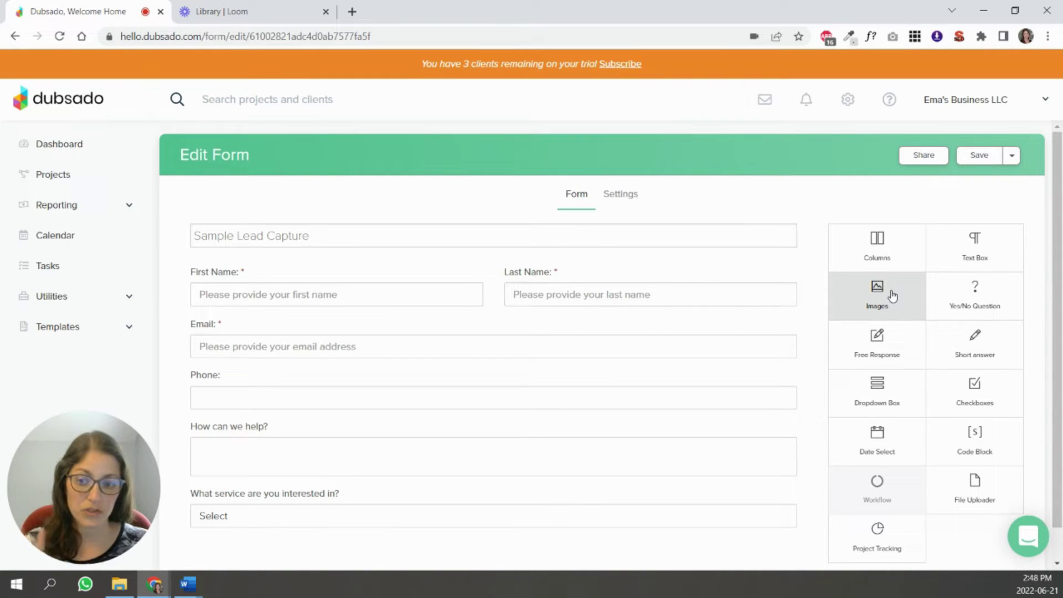
click(632, 198)
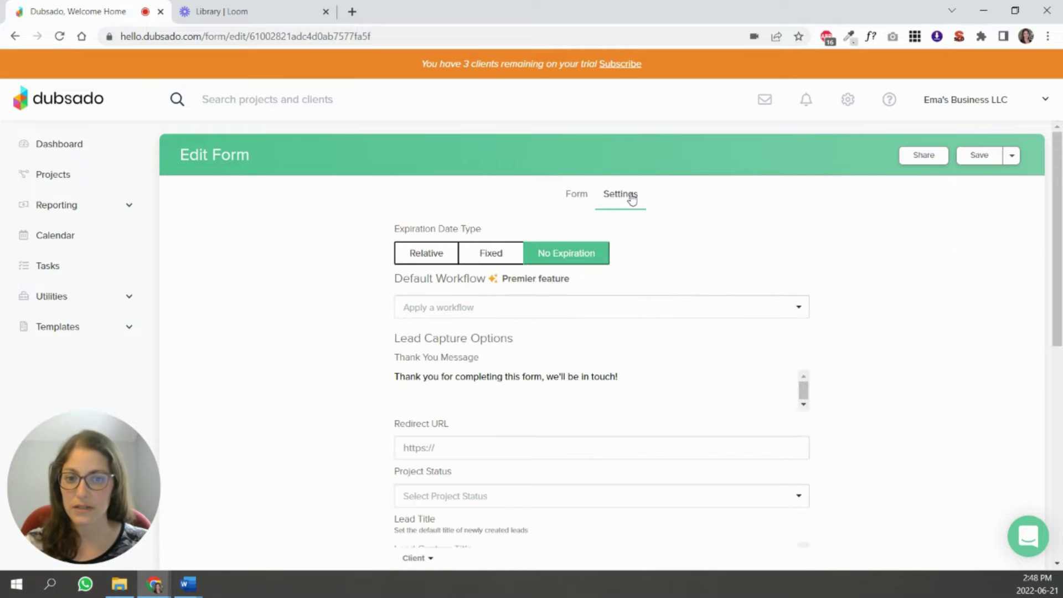
click(443, 312)
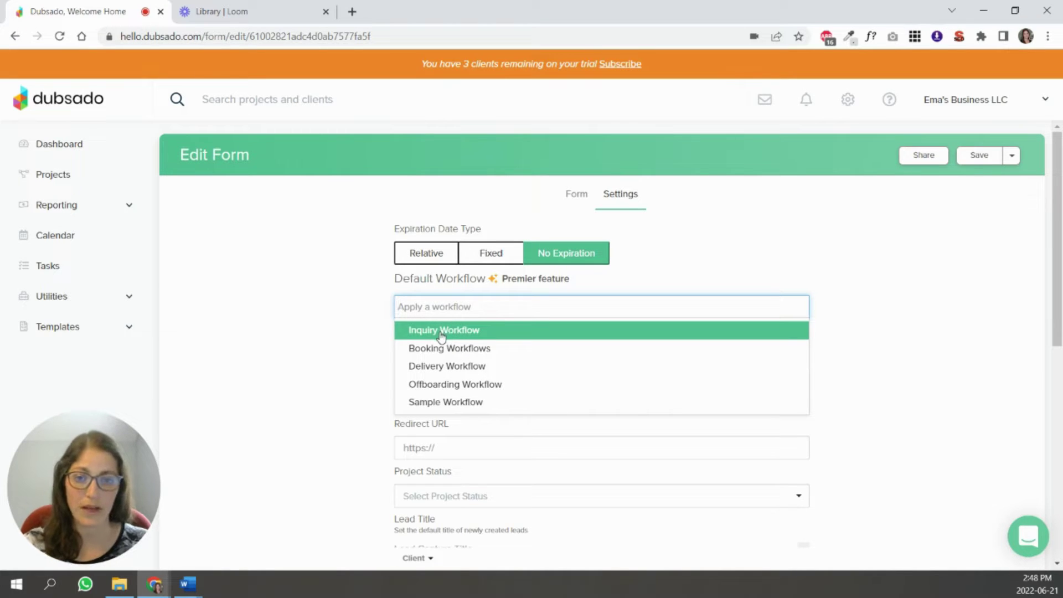
click(442, 331)
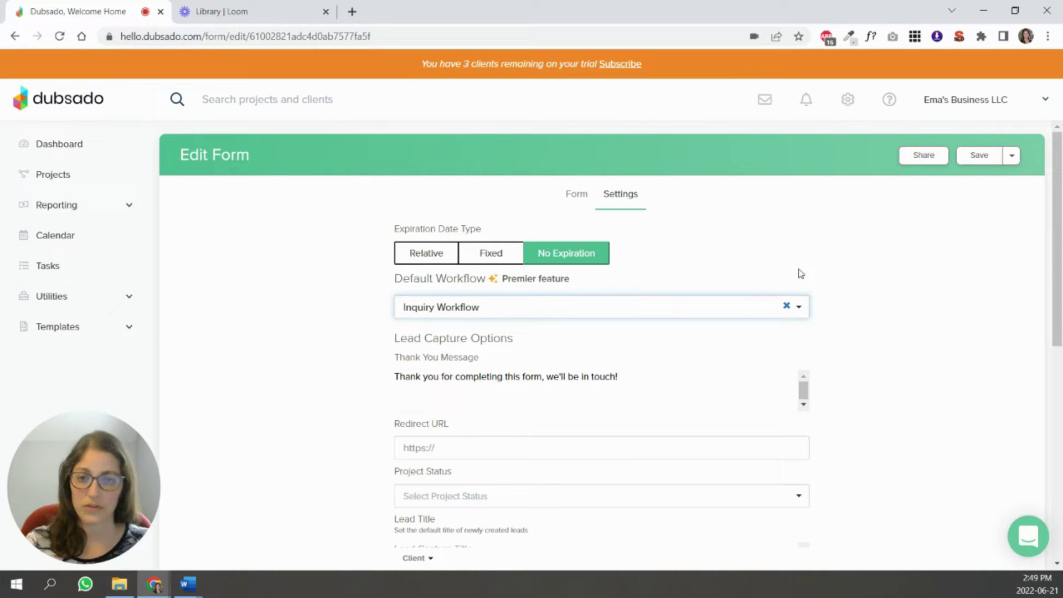
click(577, 202)
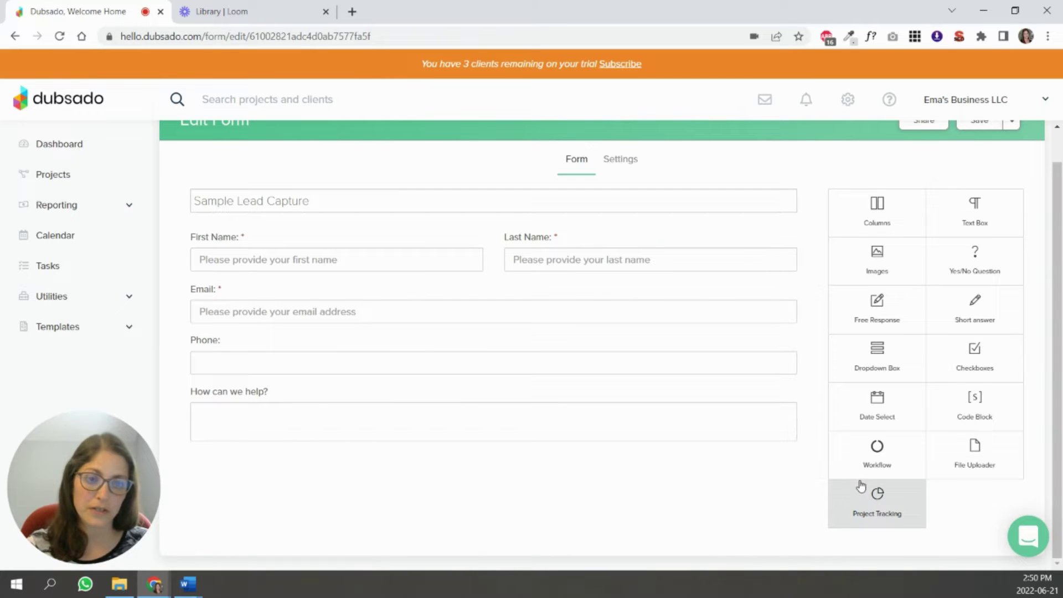
Add a 'What service are you interested in?' workflow dropdown and open its Headshots and Wedding options
click(874, 464)
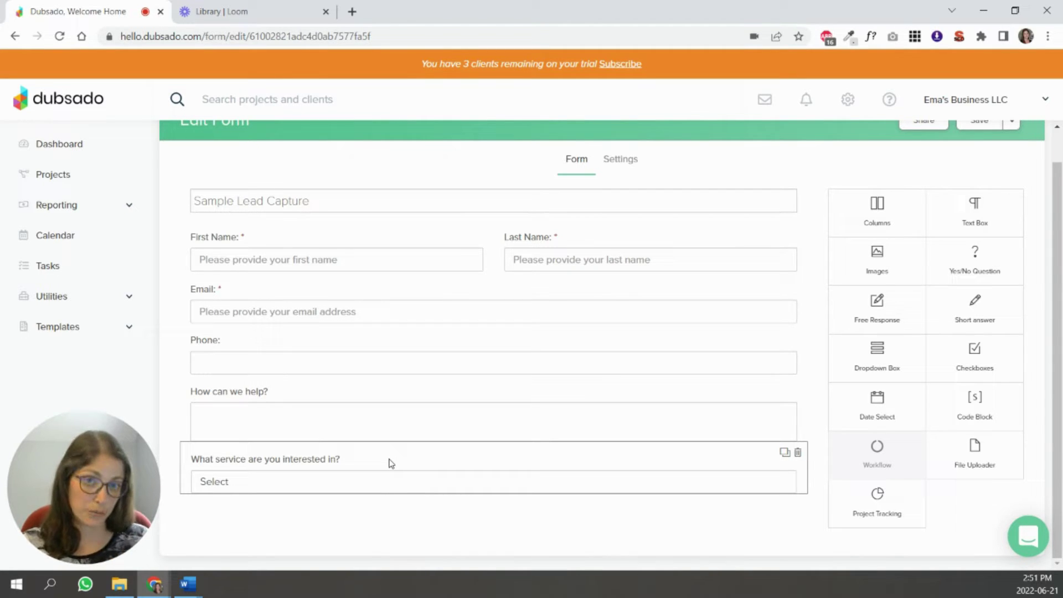
click(392, 463)
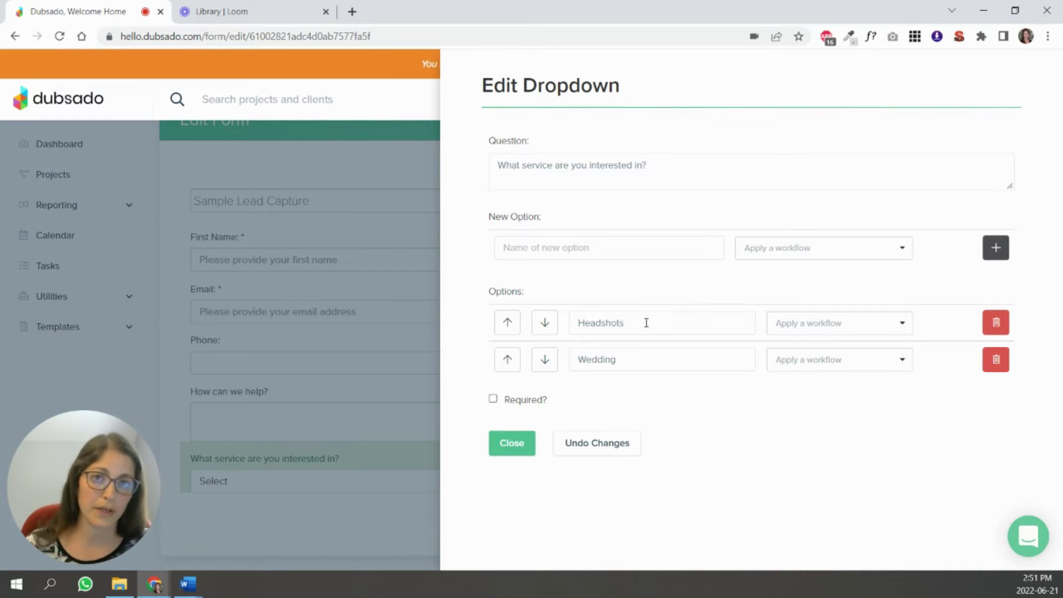
Rename the options to Branding (Inquiry Workflow) and Web Design (Booking Workflows)
click(617, 321)
text(Branding)
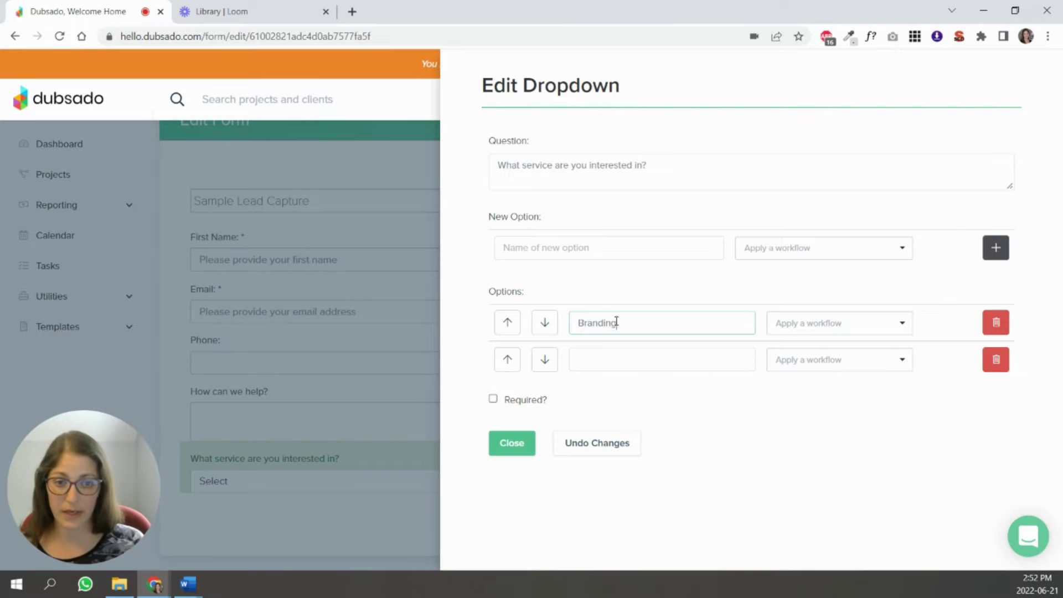
click(632, 353)
text(Web Design)
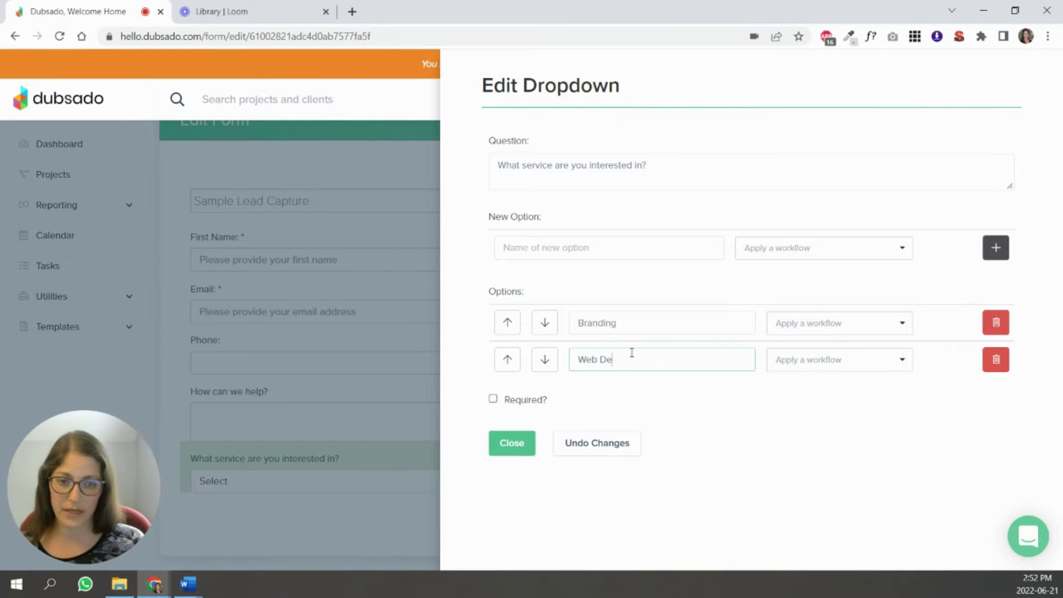
click(820, 324)
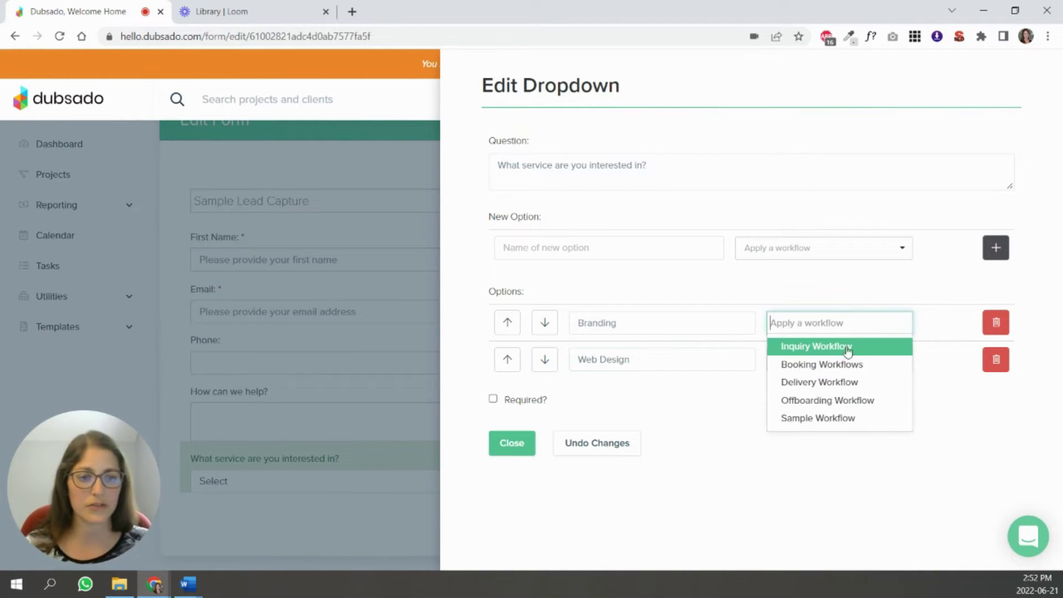
click(840, 349)
click(836, 361)
click(854, 398)
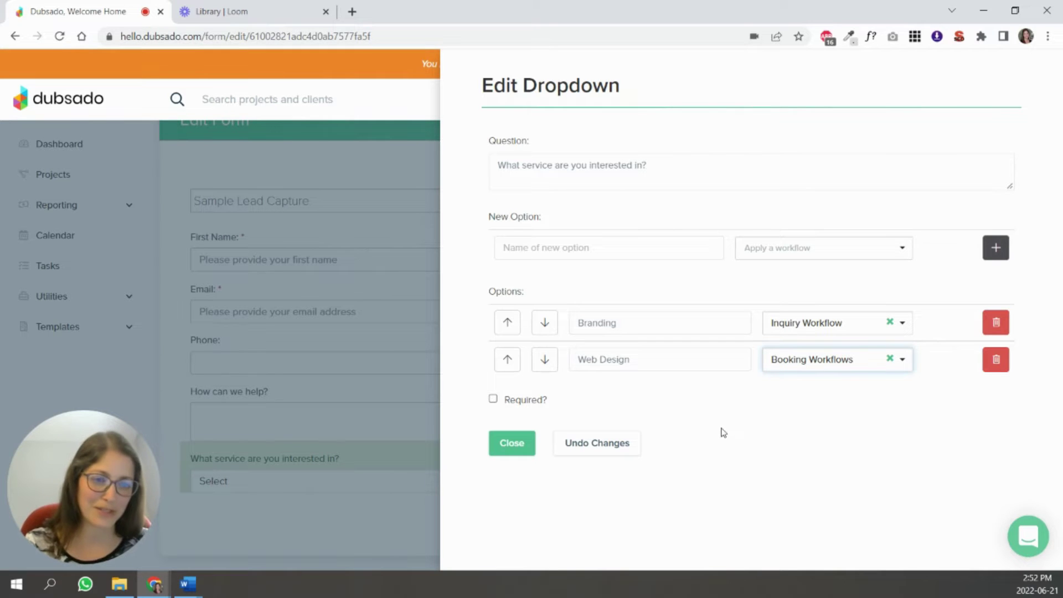
Make the service question required and save and close the form
click(518, 449)
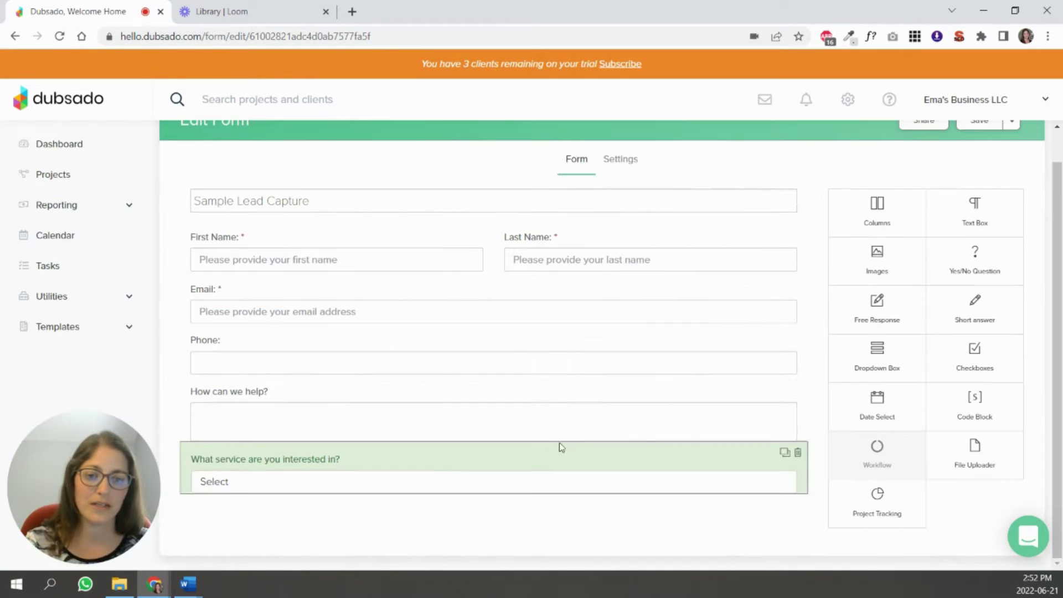
click(510, 479)
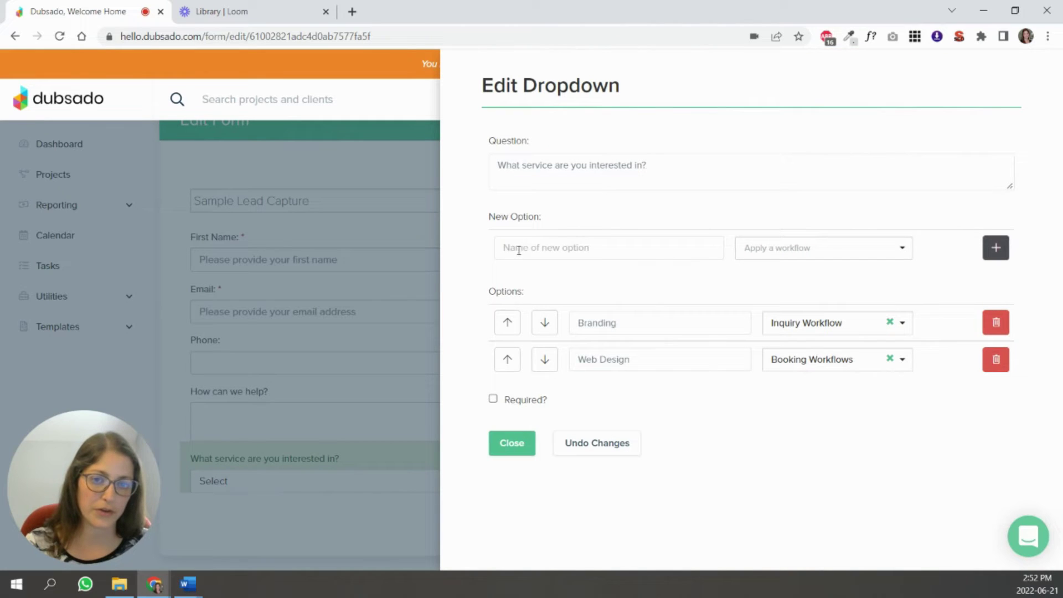
click(897, 248)
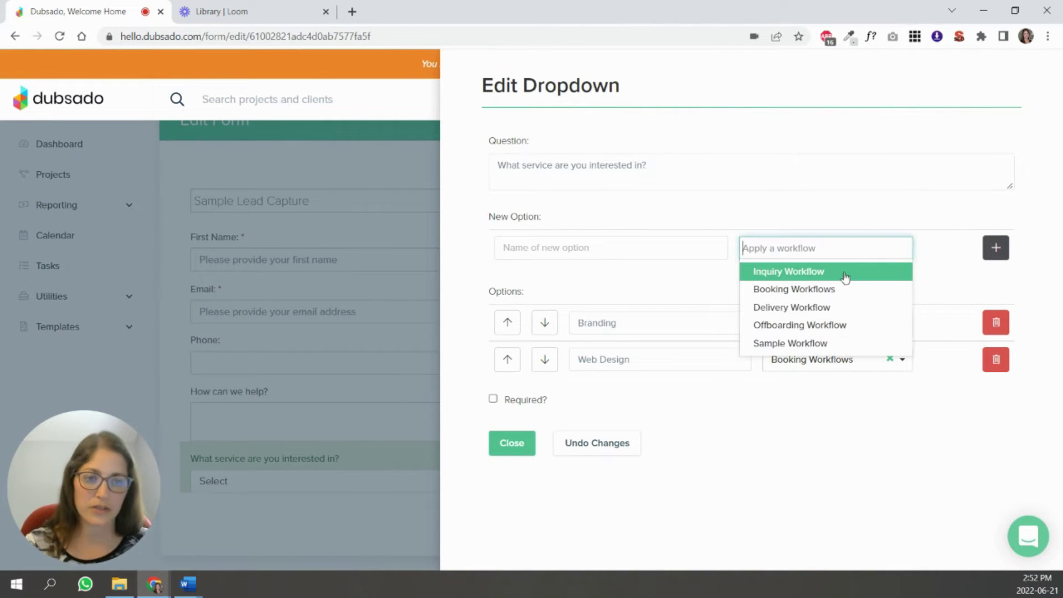
click(973, 471)
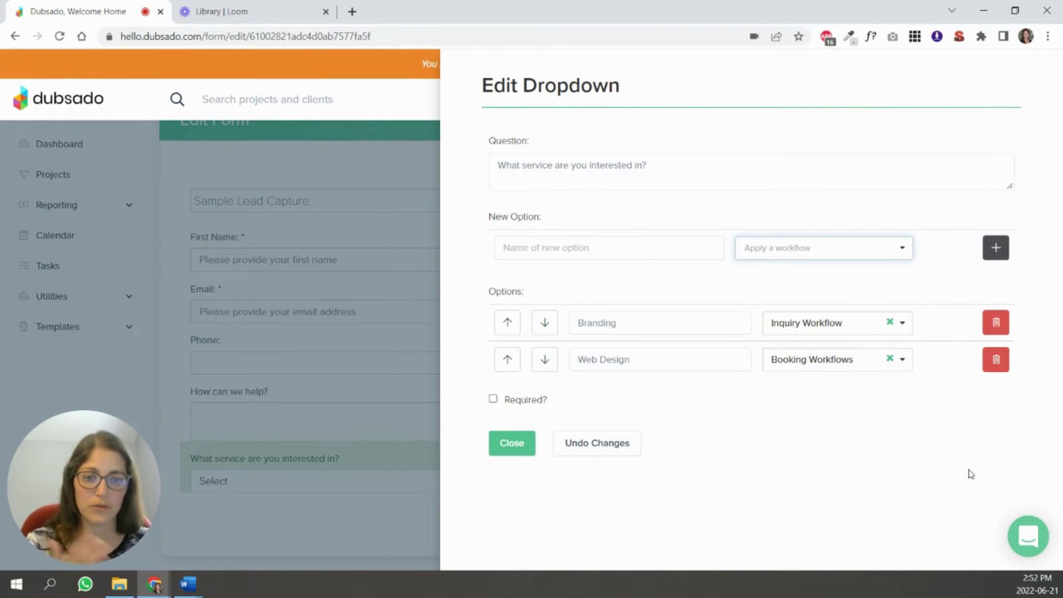
click(493, 399)
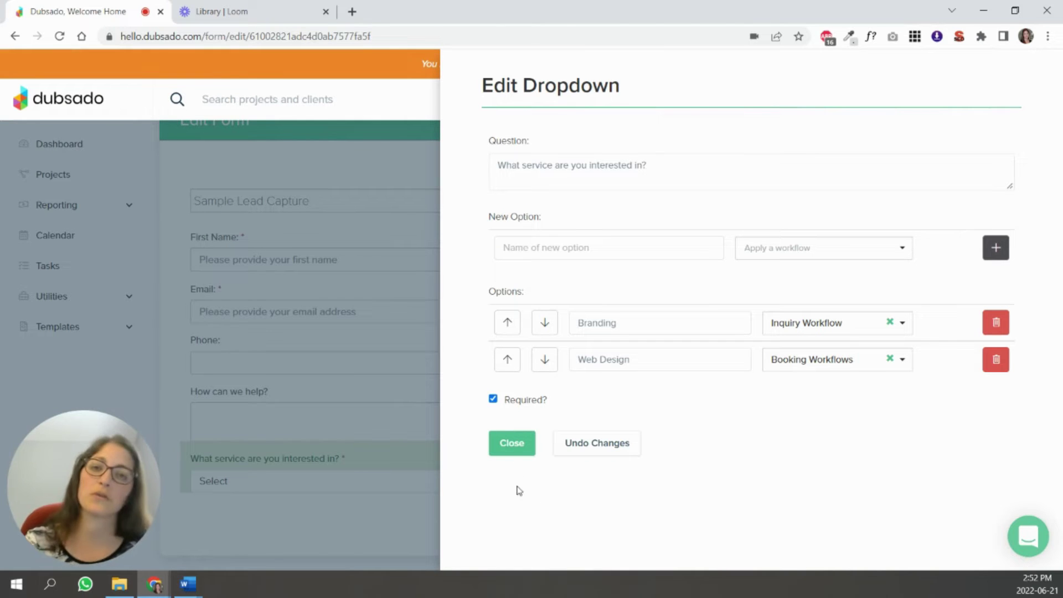
click(516, 447)
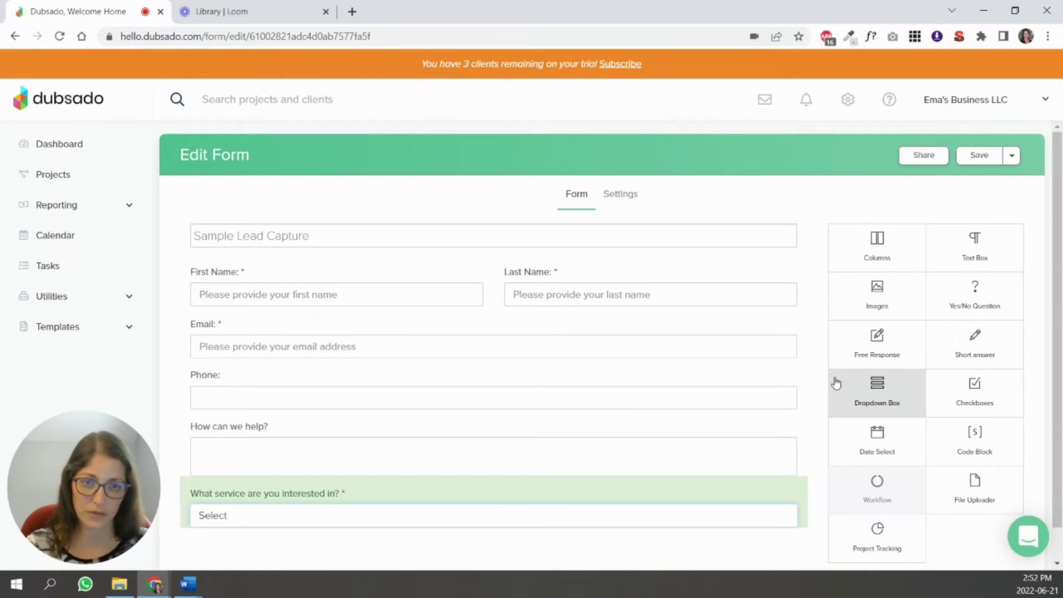
click(1012, 156)
click(975, 178)
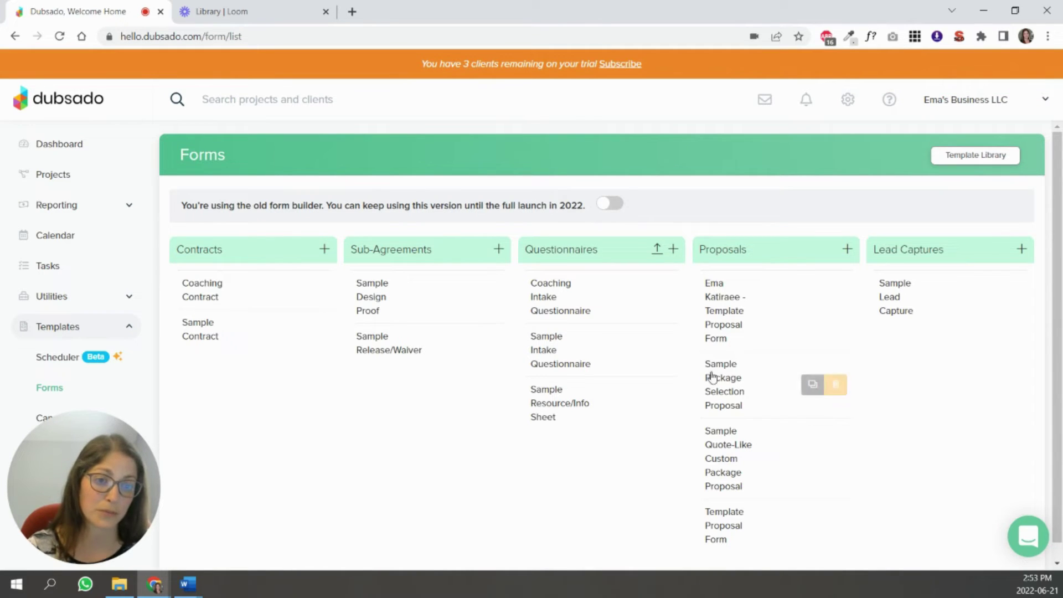
Make the Sample Package Selection Proposal public and have it create a new project on completion
click(737, 388)
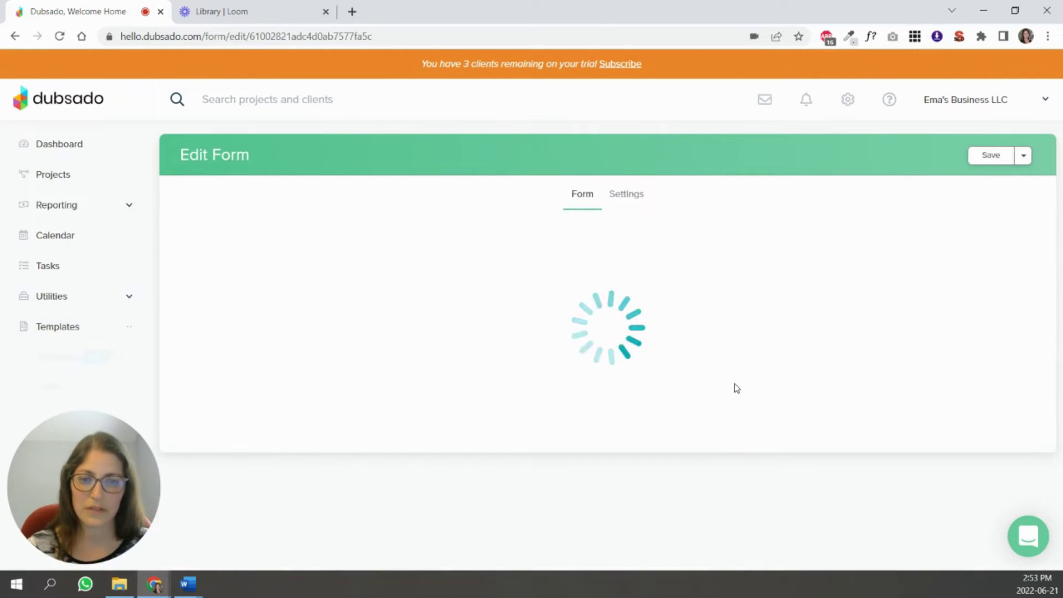
click(628, 206)
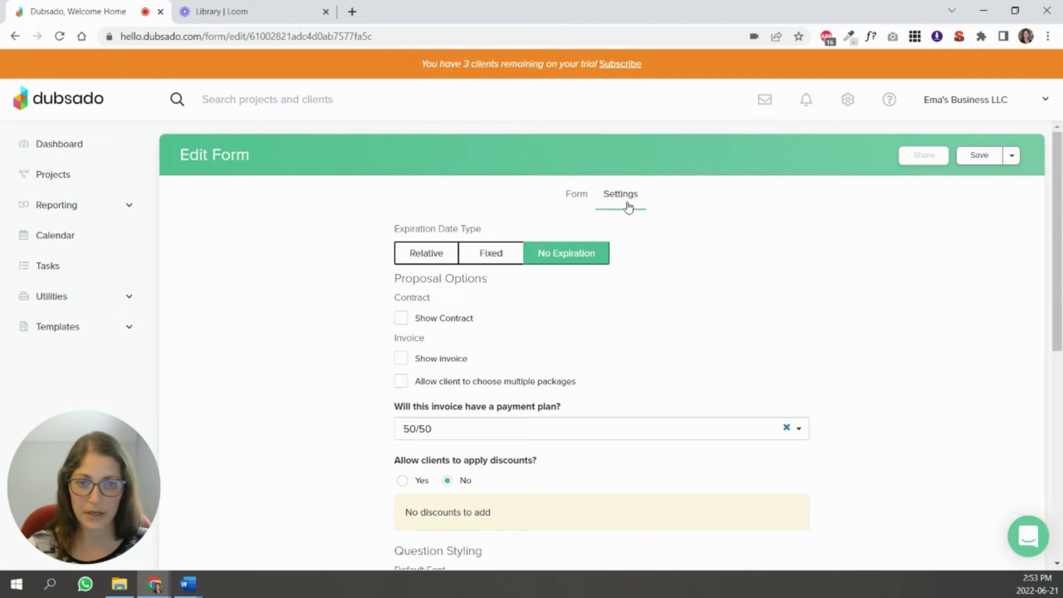
scroll(897, 262, down, 8)
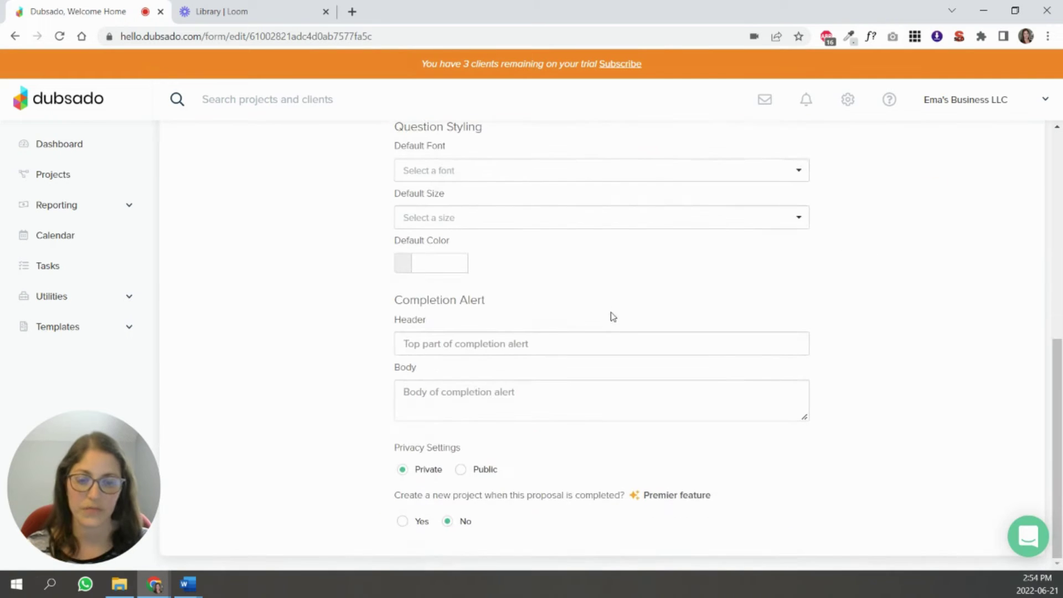
click(461, 470)
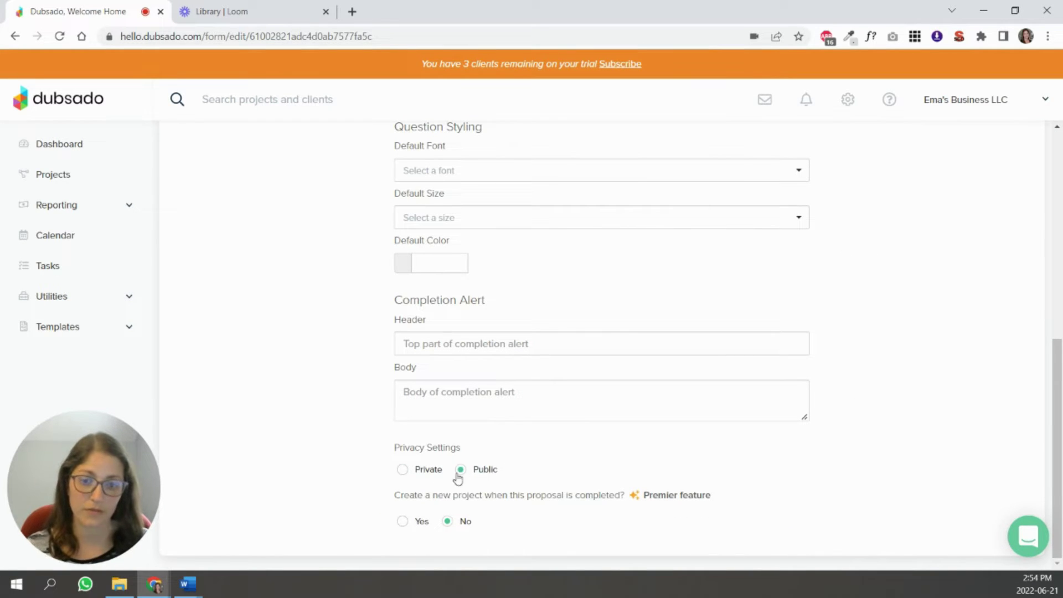
click(403, 522)
Set the proposal's default workflow to Inquiry Workflow and go back to the Forms list
scroll(407, 526, down, 4)
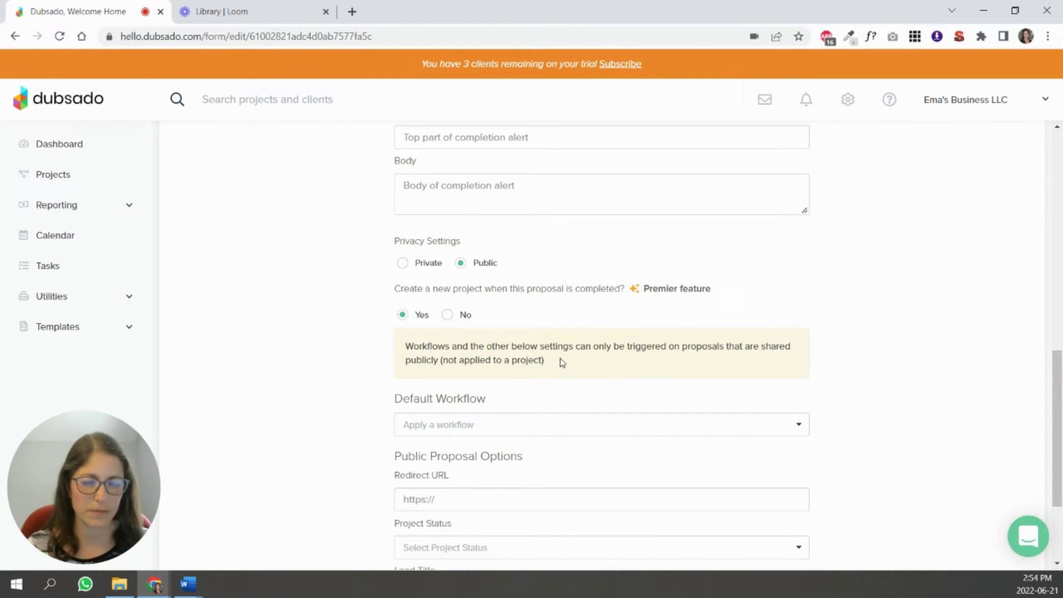
scroll(743, 337, down, 1)
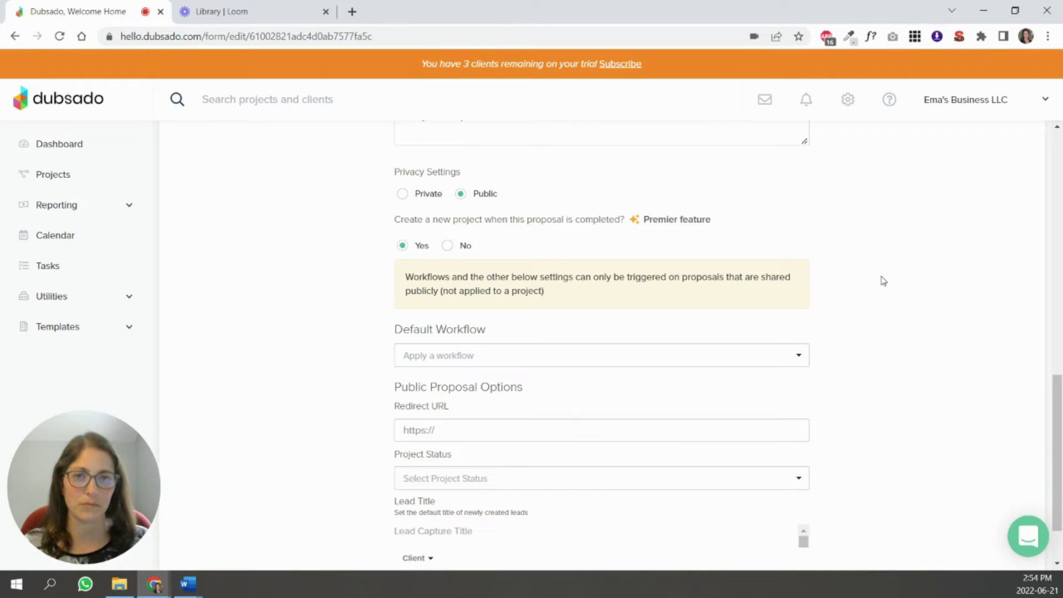
click(799, 359)
click(466, 380)
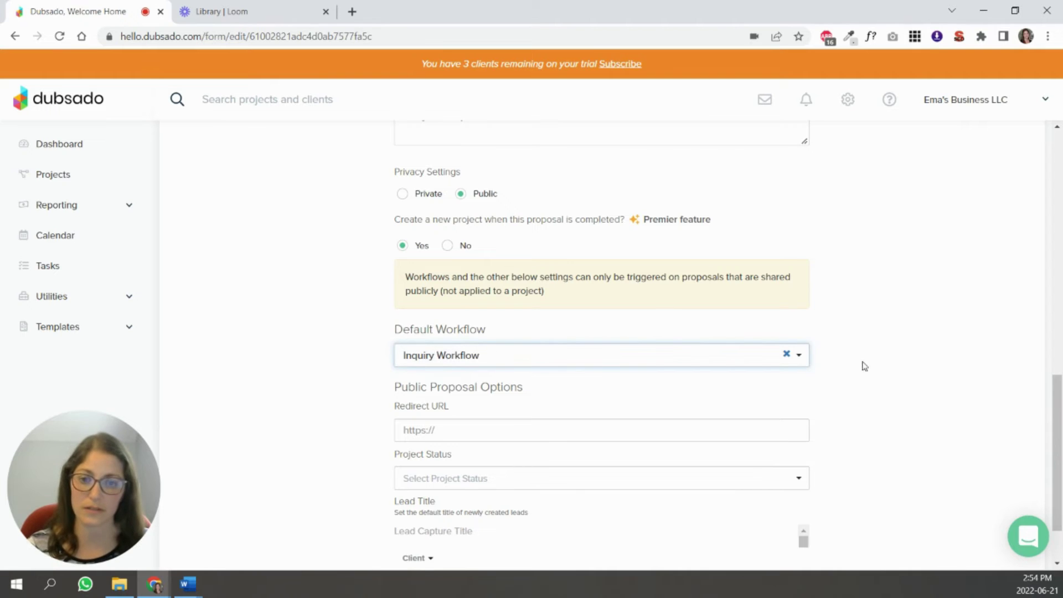
scroll(865, 366, down, 1)
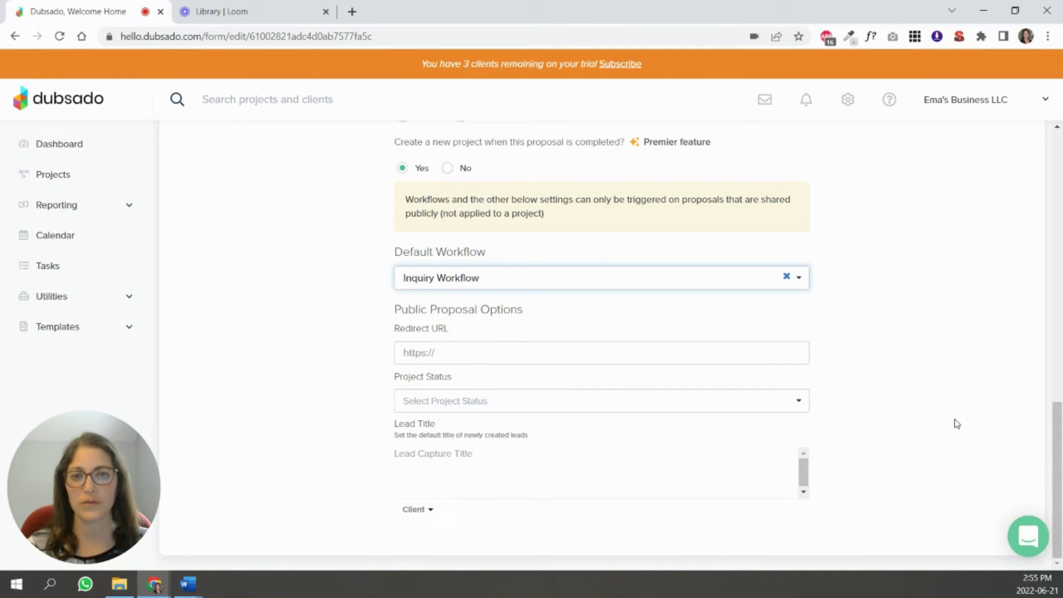
scroll(935, 347, up, 1)
key(alt+Left)
mouse_move(641, 294)
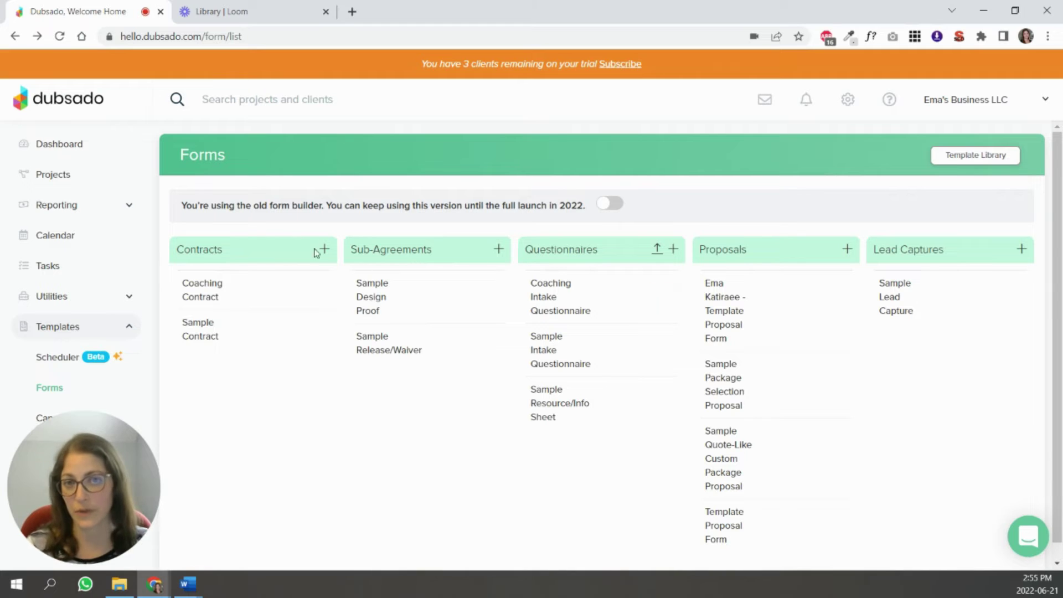
Apply Inquiry Workflow to the Sample Job Name project from its Workflows section
click(54, 185)
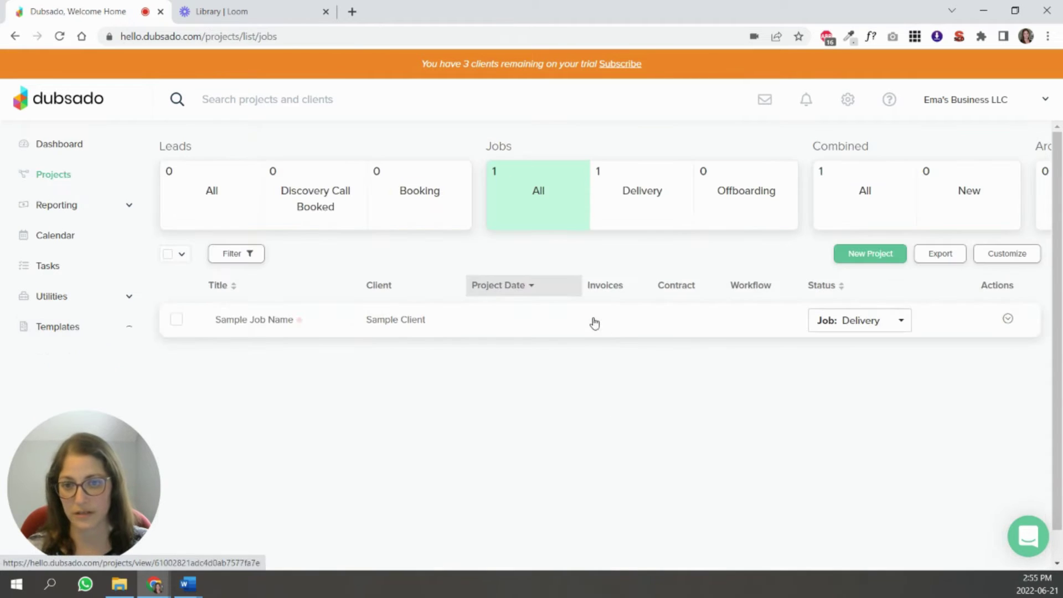
click(254, 321)
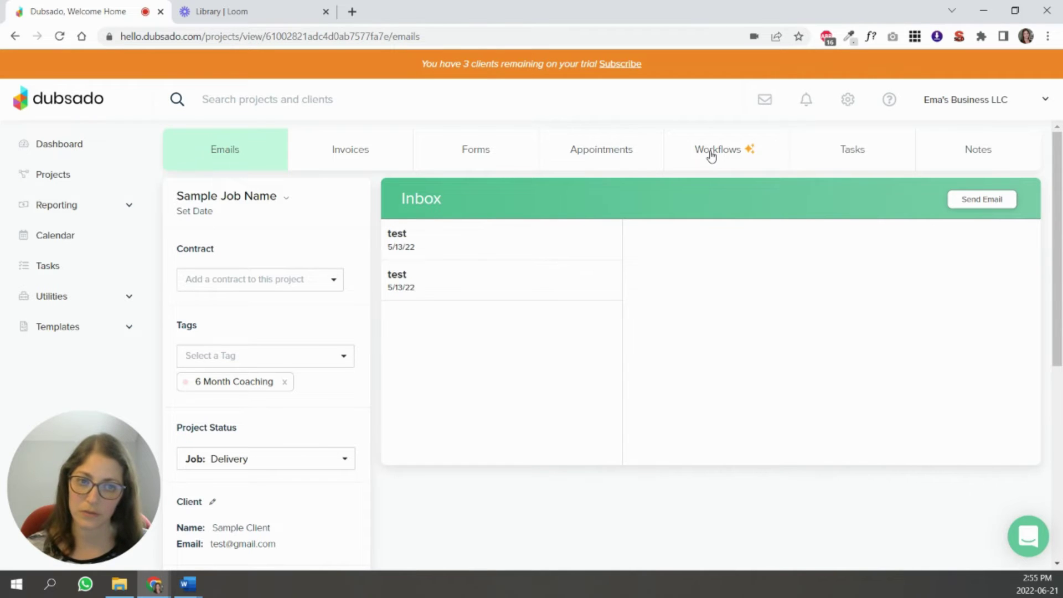
click(712, 157)
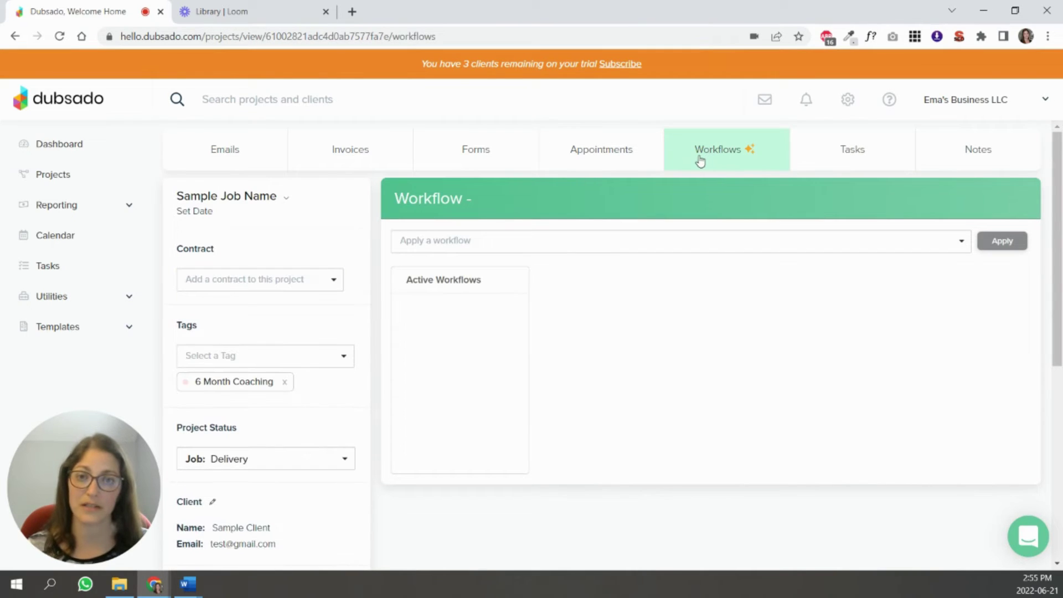
click(960, 246)
click(425, 269)
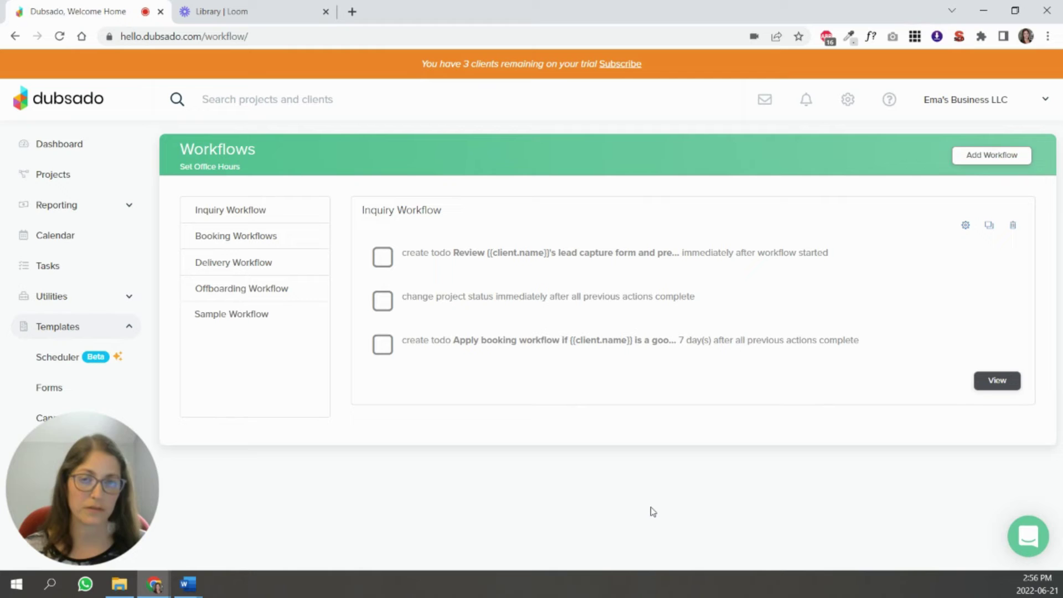
Start a new workflow named 'New Workflow', leaving the payment plan unset
click(989, 158)
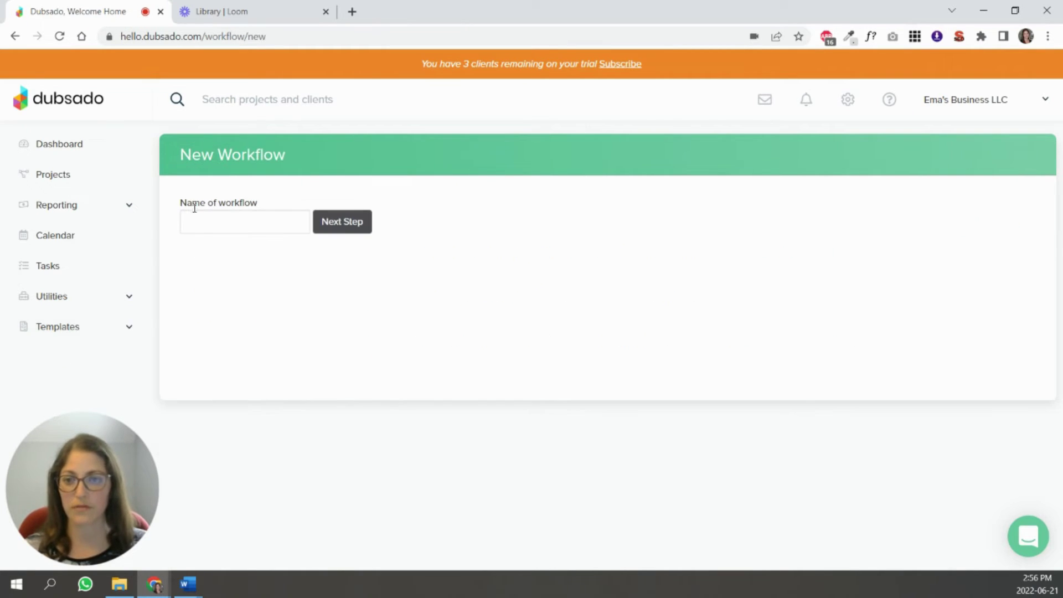
click(205, 226)
text(New Workflow)
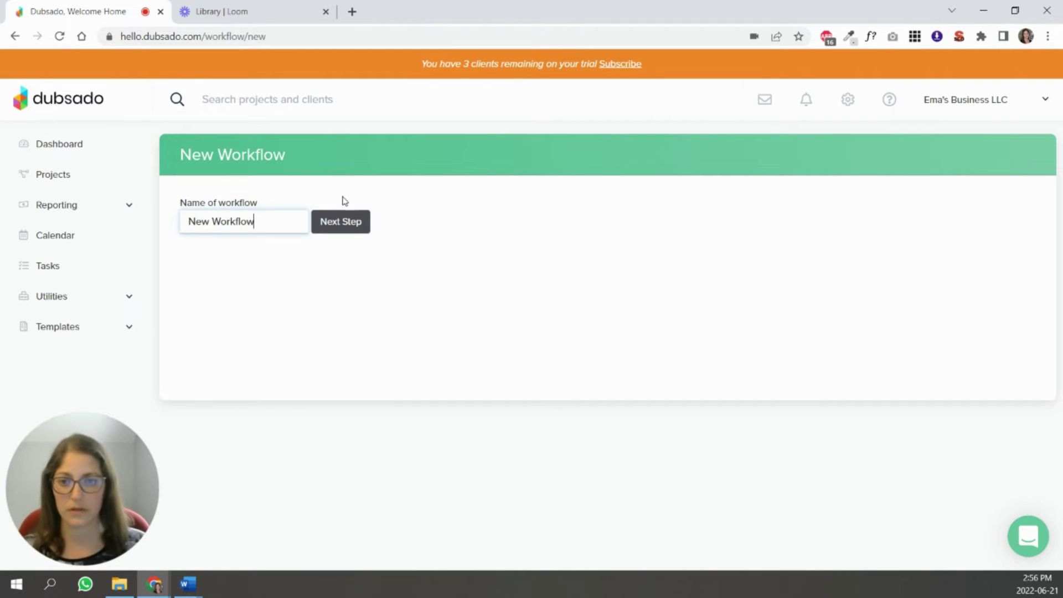
click(341, 222)
click(223, 262)
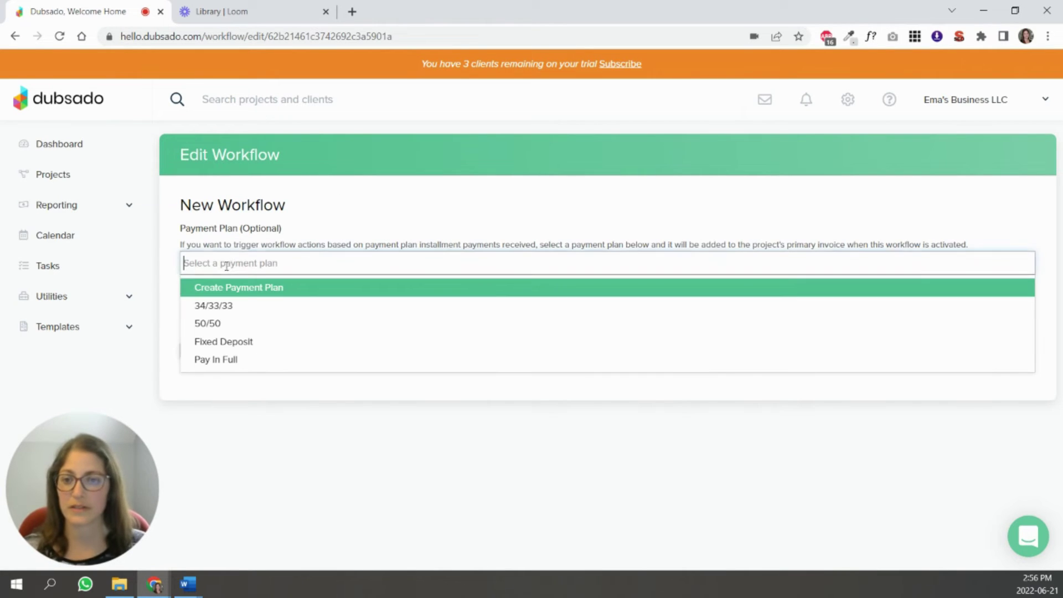
click(239, 406)
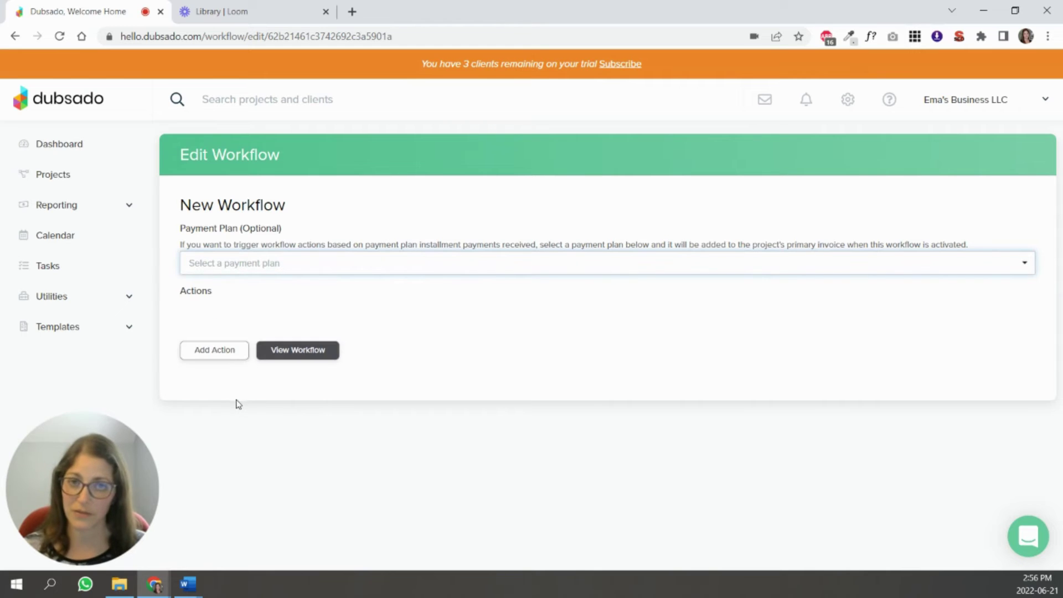
Give it an Add Tag action that applies the 6 Month Coaching tag
click(228, 349)
click(447, 277)
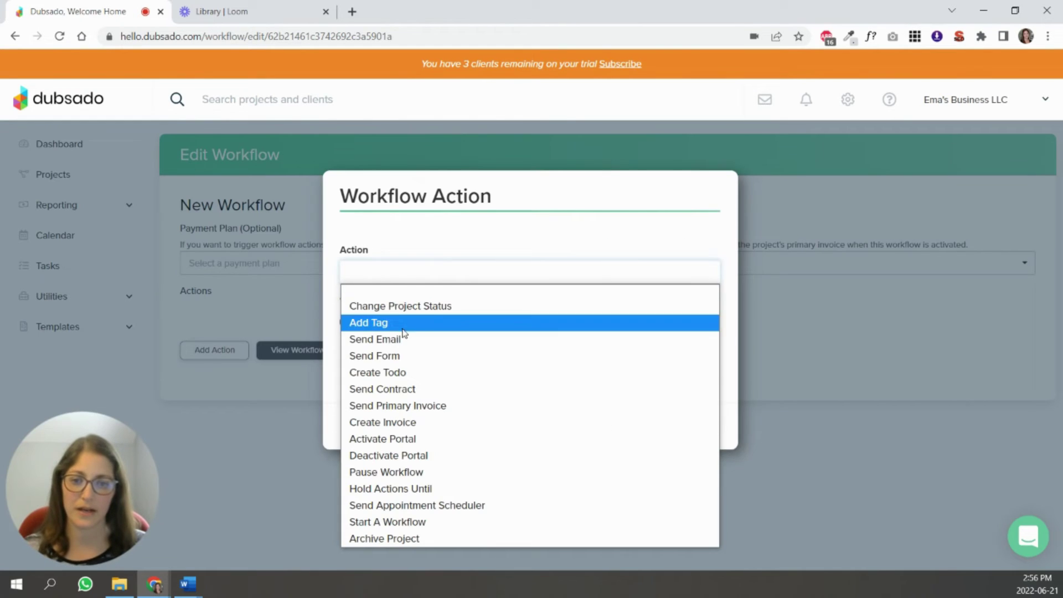
click(402, 326)
click(416, 391)
click(375, 431)
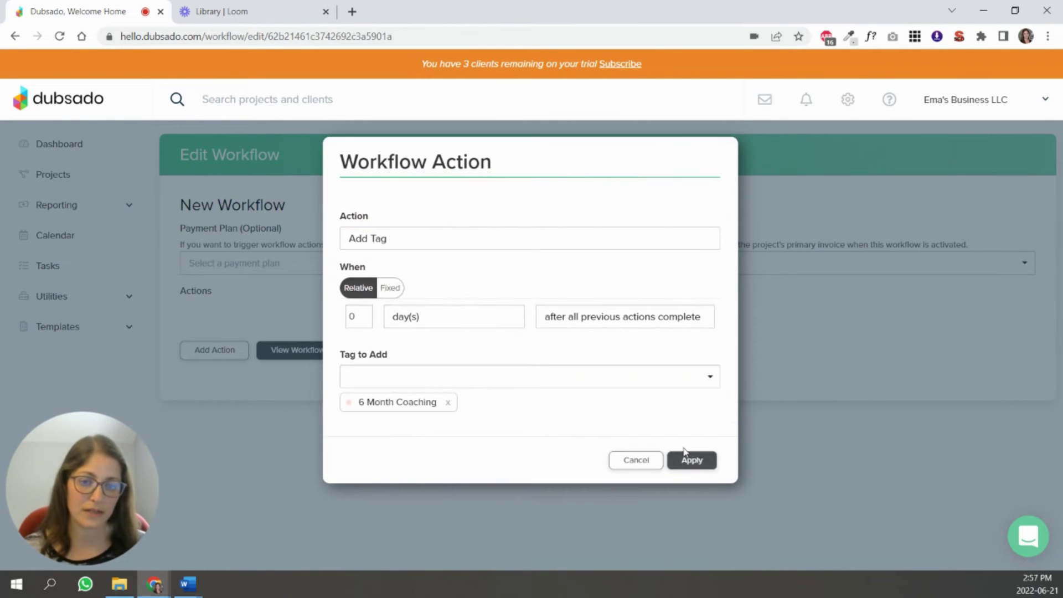
click(687, 459)
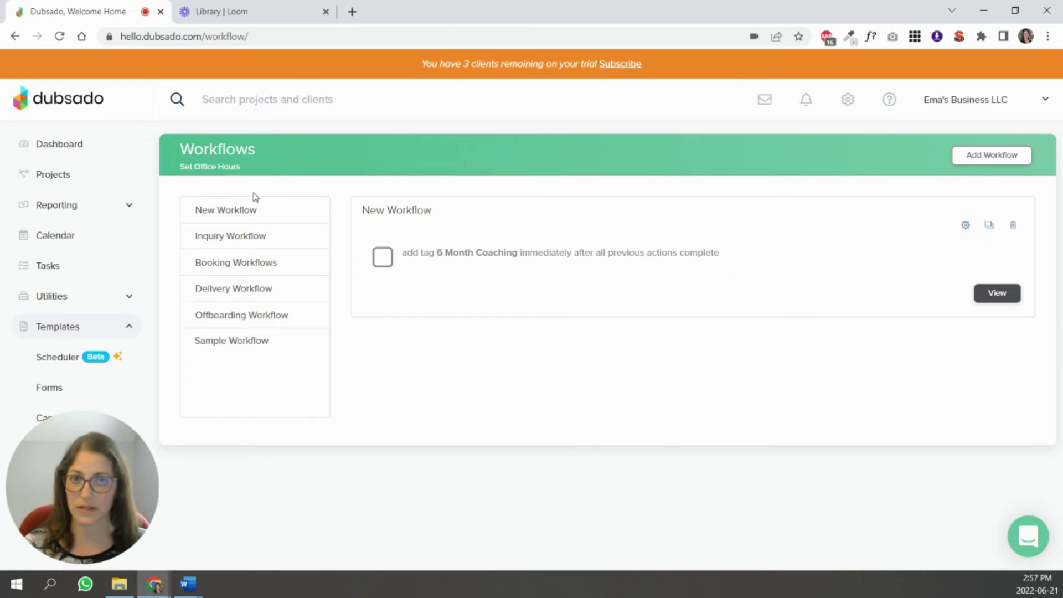
click(245, 245)
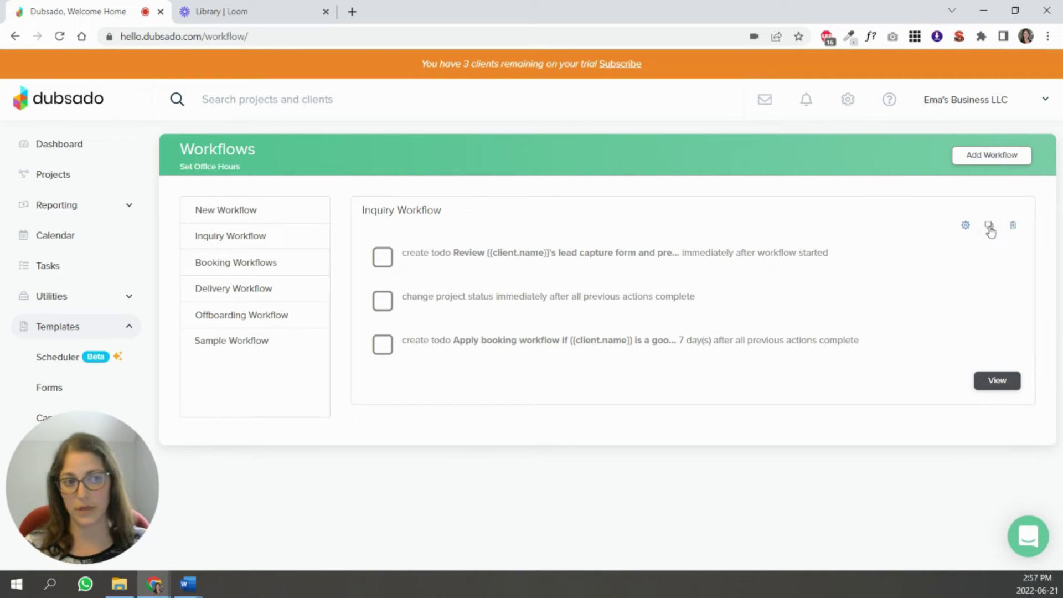
click(989, 228)
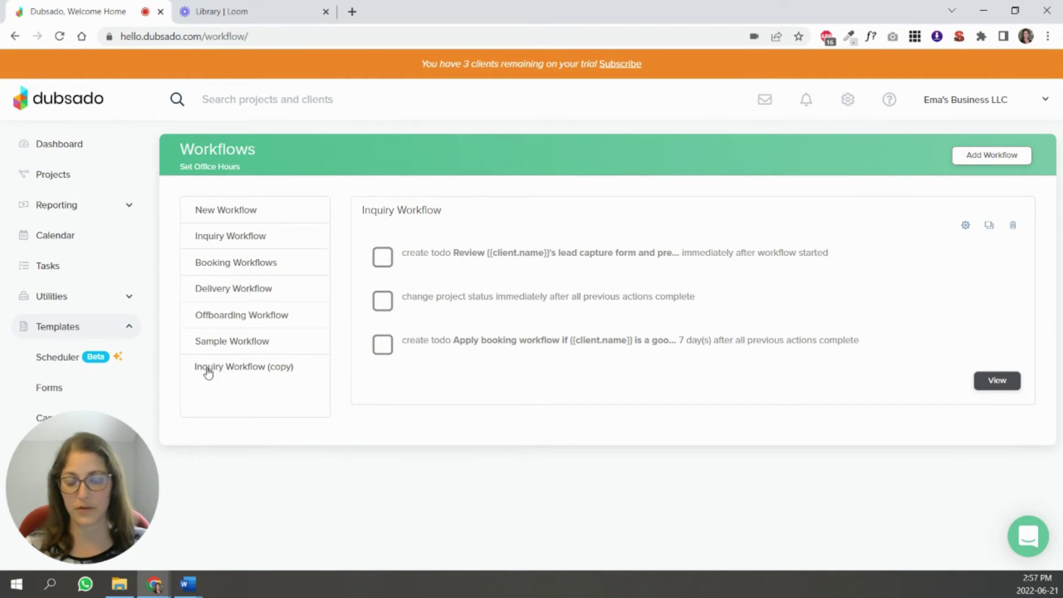
click(283, 374)
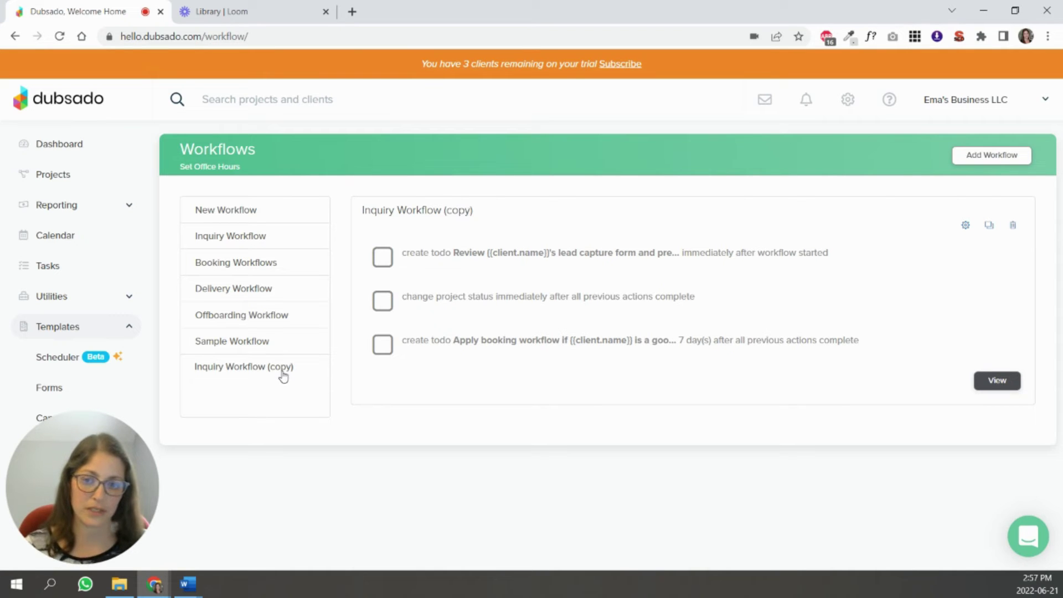
click(966, 228)
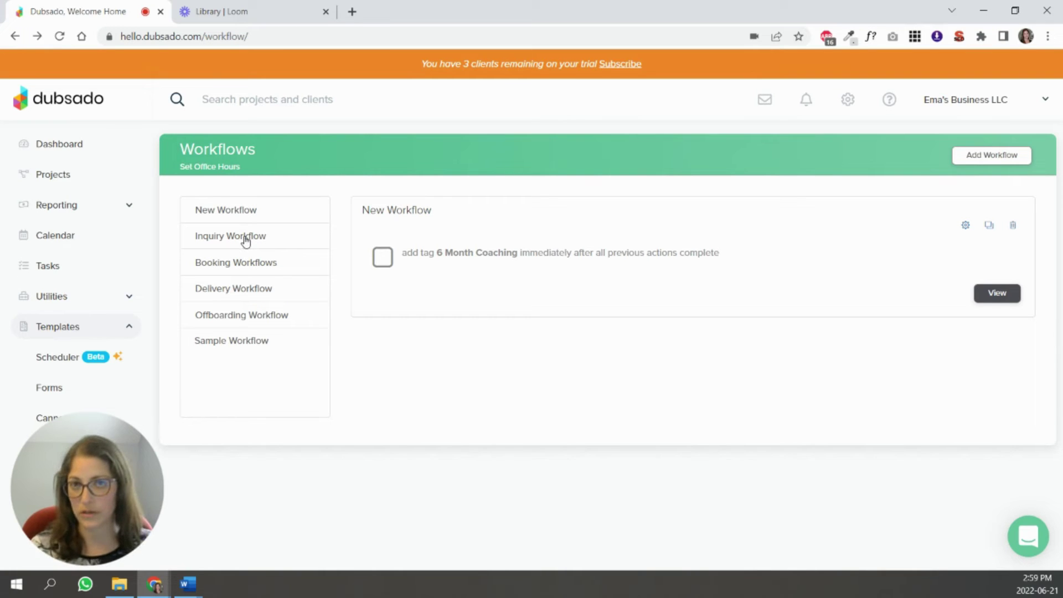
Open Inquiry Workflow's View Workflow overview to check Sample Job Name's action progress
click(245, 240)
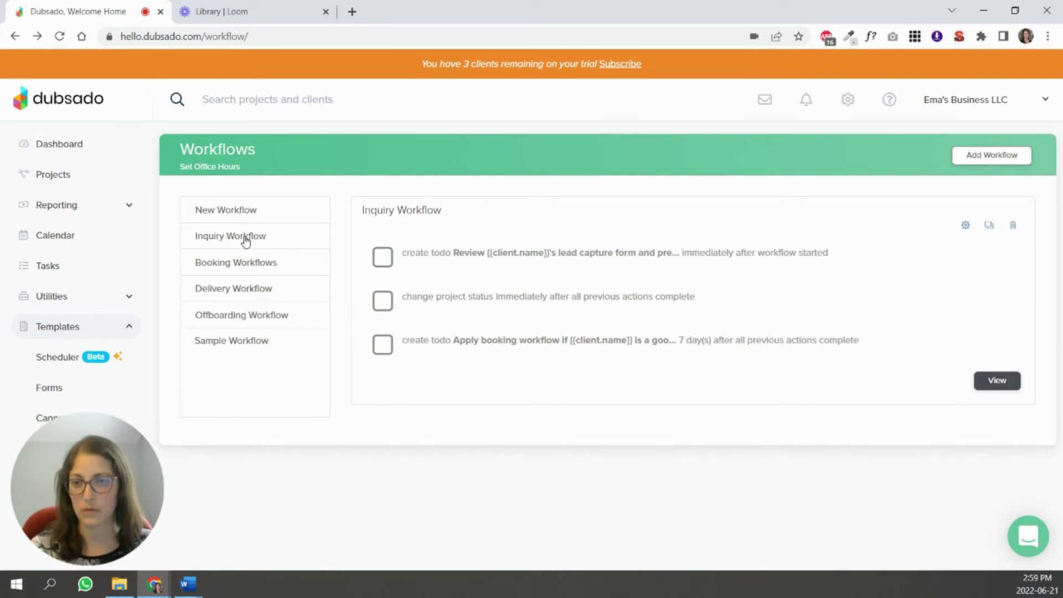
click(966, 226)
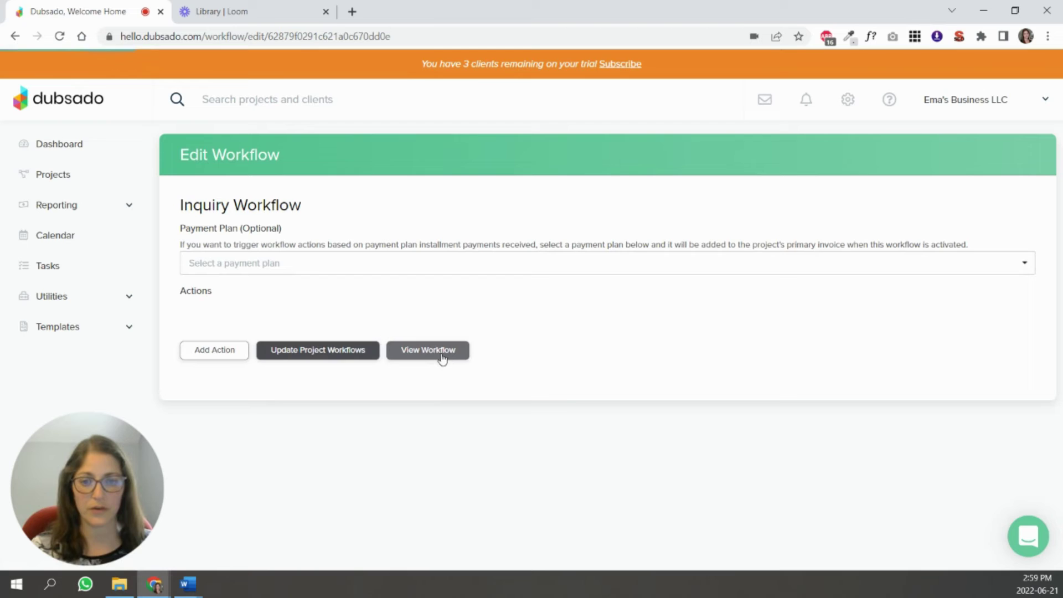
click(440, 356)
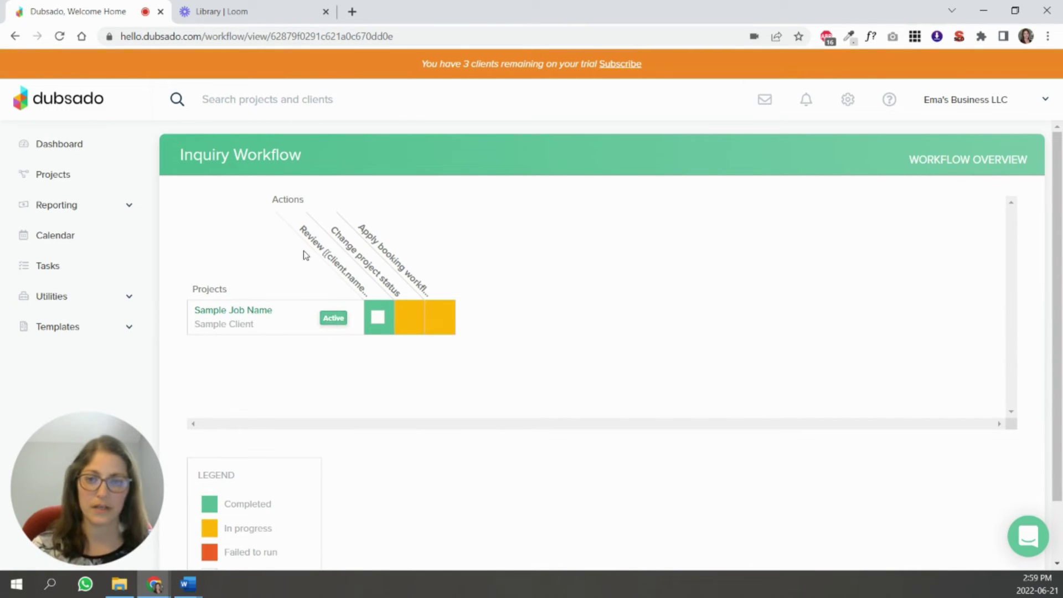
mouse_move(376, 318)
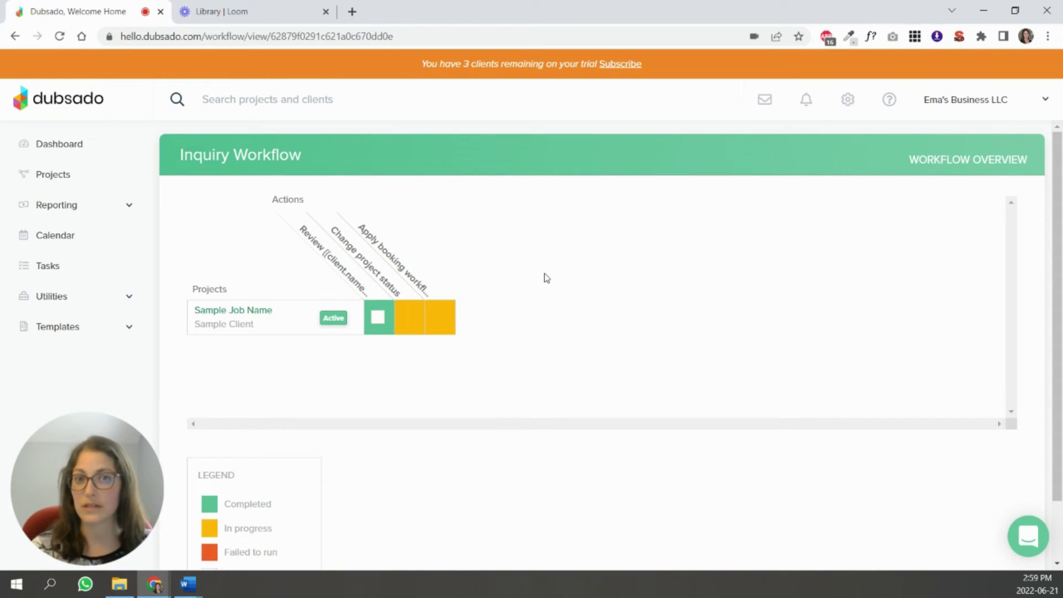
click(62, 175)
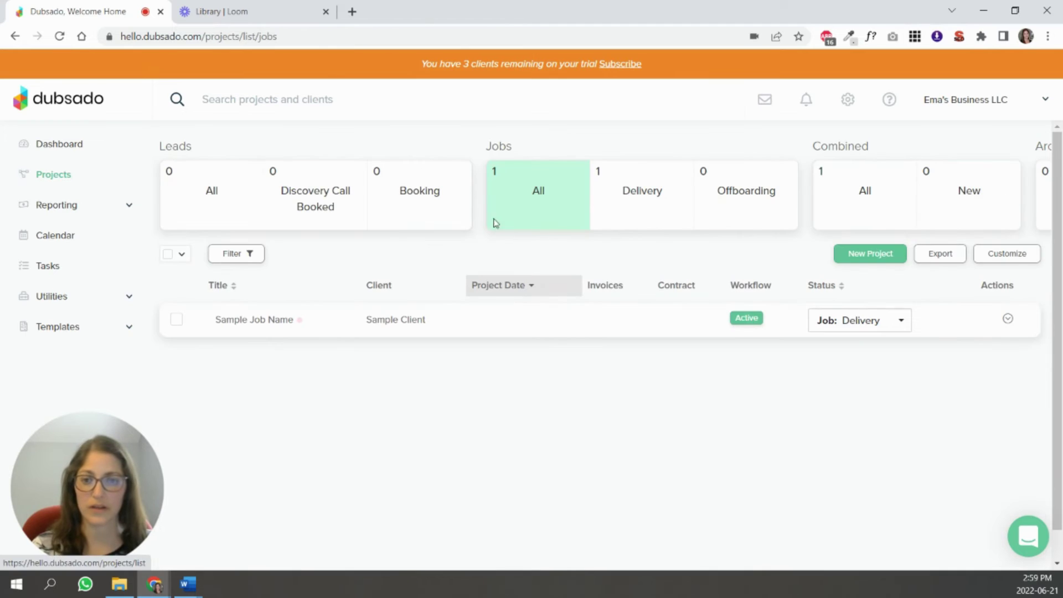
click(422, 329)
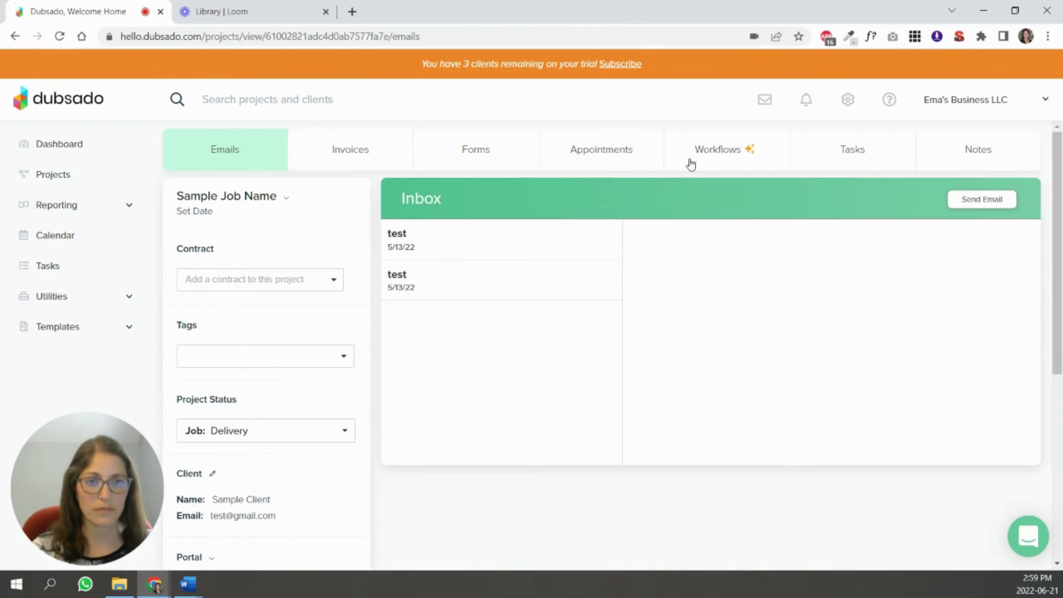
click(736, 155)
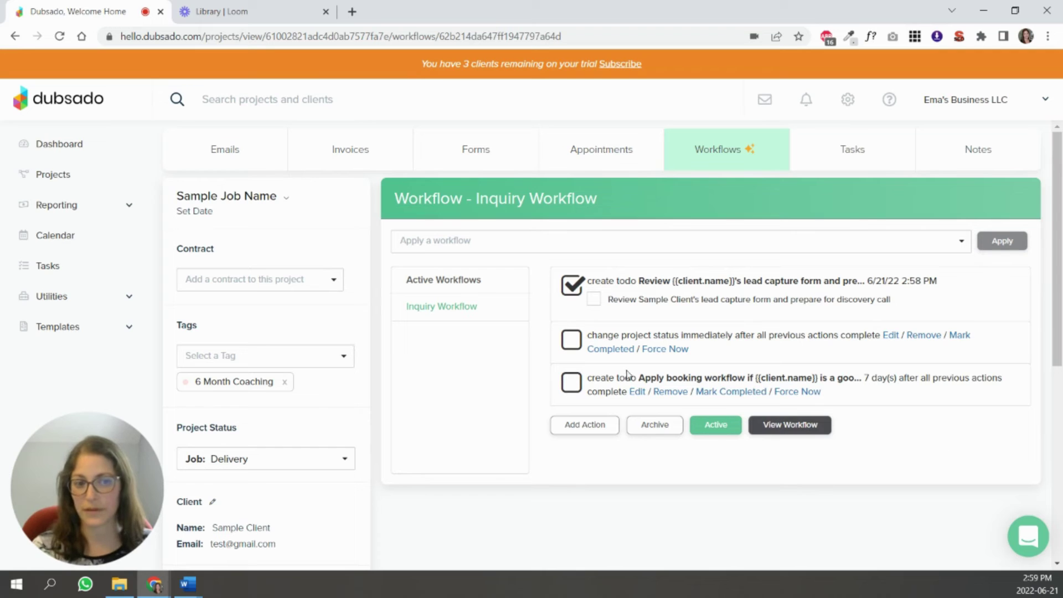
click(801, 427)
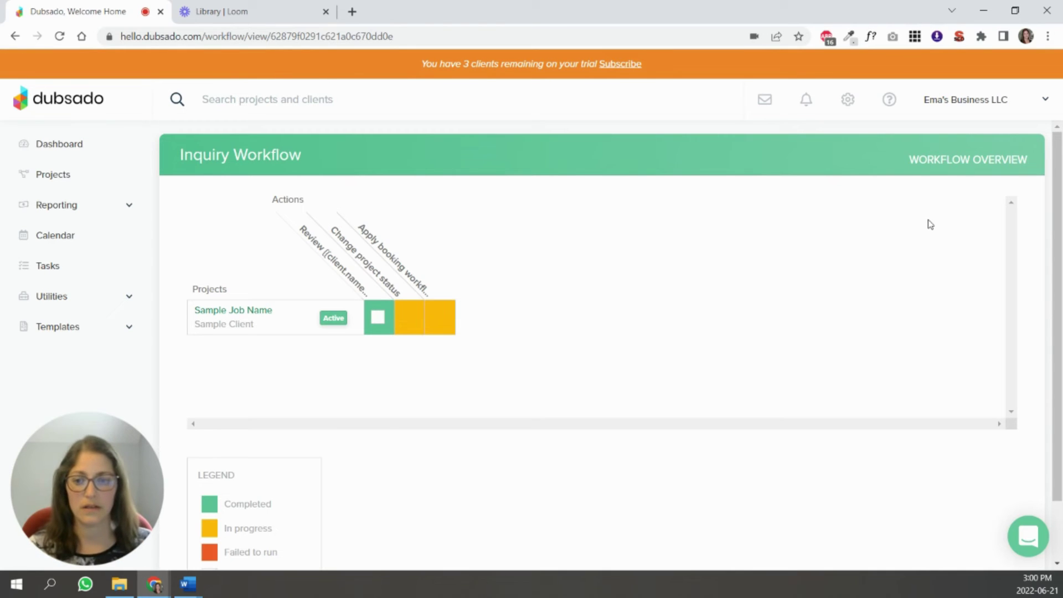
Highlight the Completed, Failed to run and Deleted from project legend entries, then return to Workflows
scroll(235, 492, down, 1)
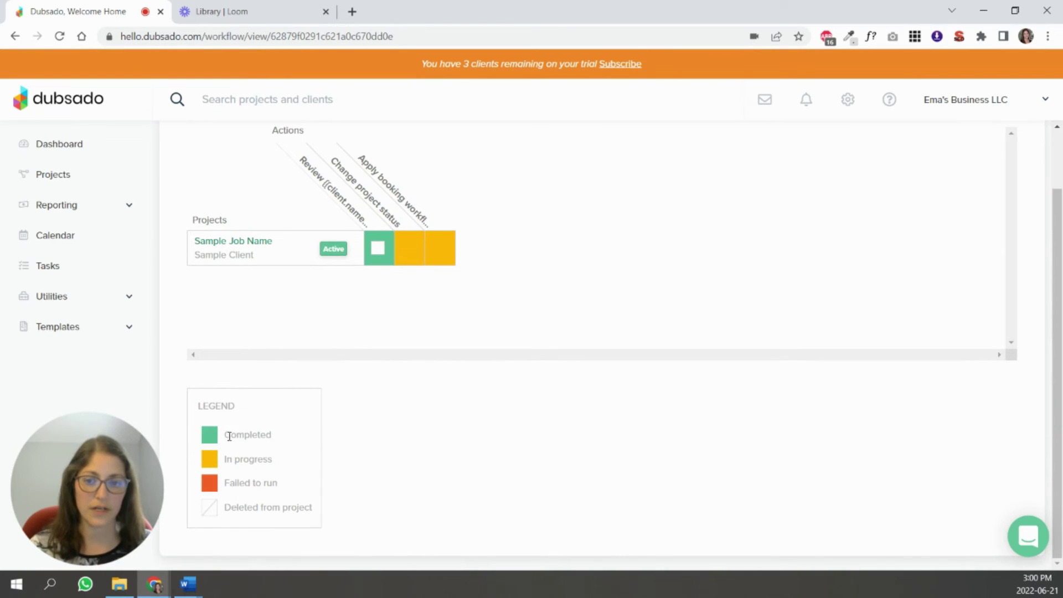
drag(228, 436, 290, 490)
drag(234, 512, 323, 508)
click(323, 508)
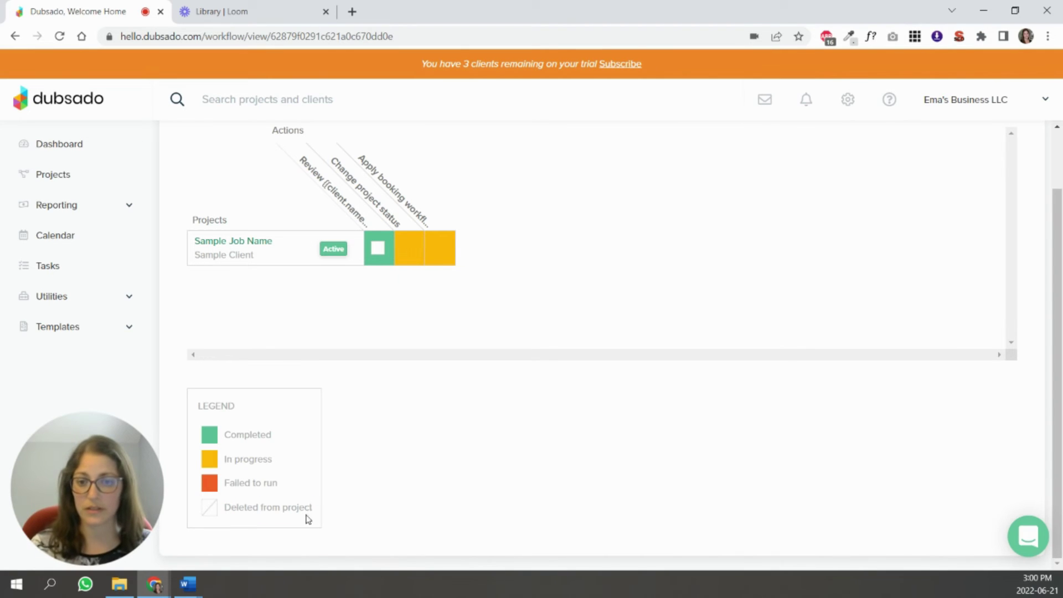
drag(319, 513, 225, 517)
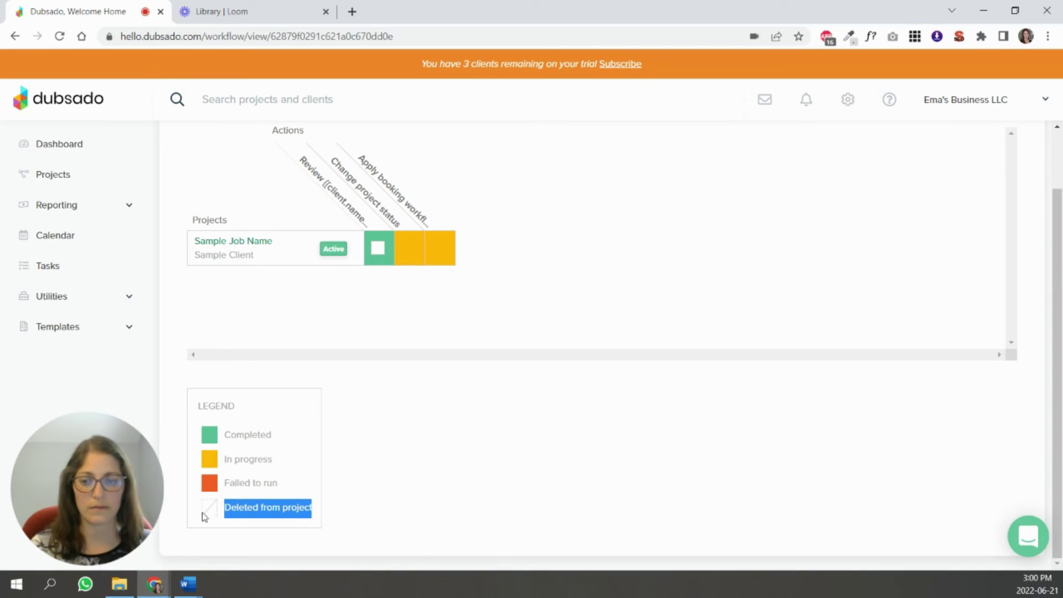
click(379, 509)
key(alt+Left)
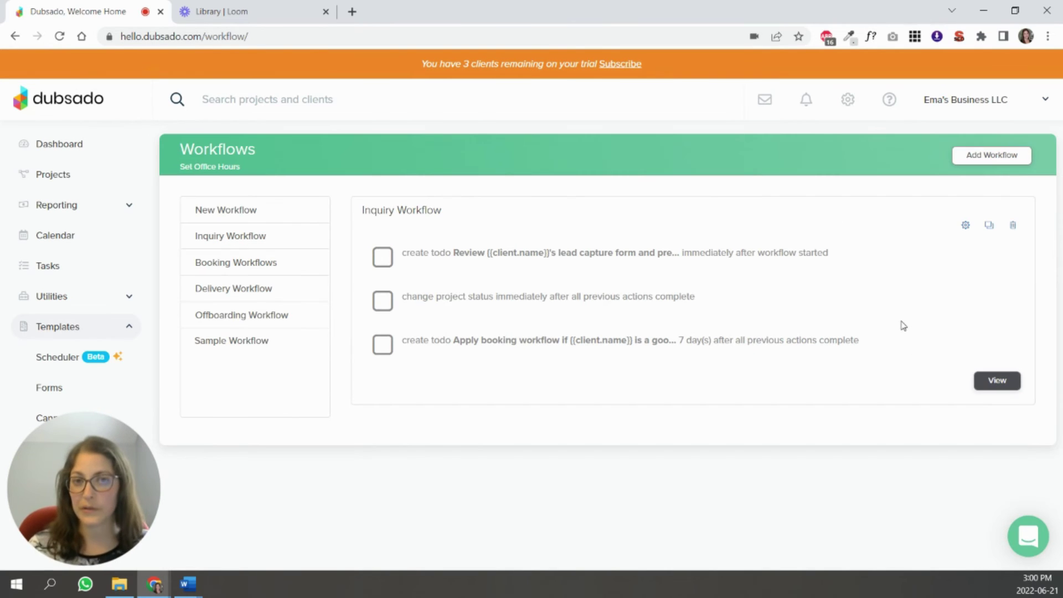
Choose Update Project Workflows on the Inquiry Workflow edit page
click(966, 227)
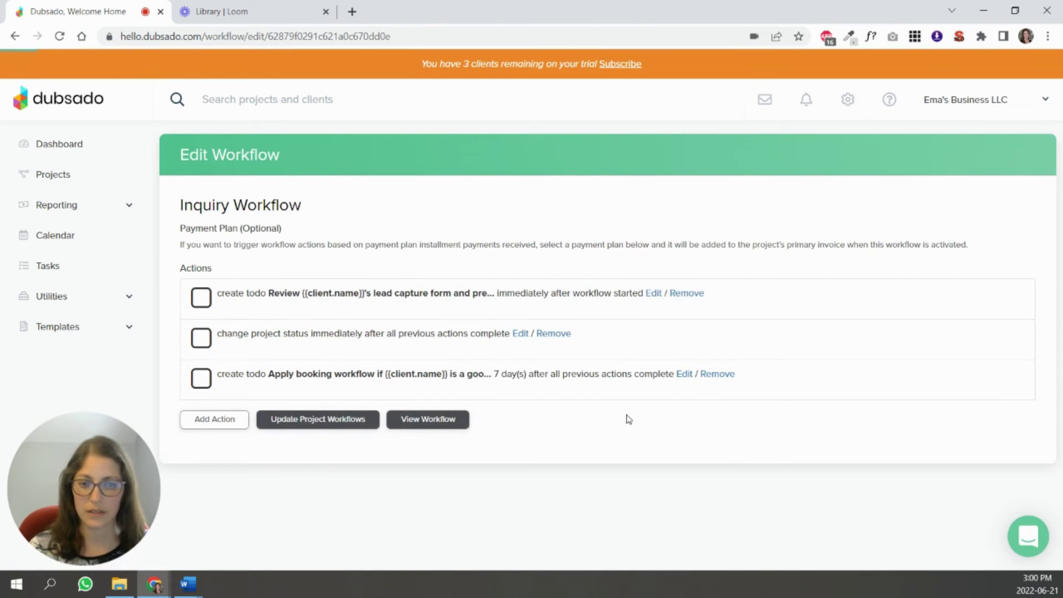
click(304, 446)
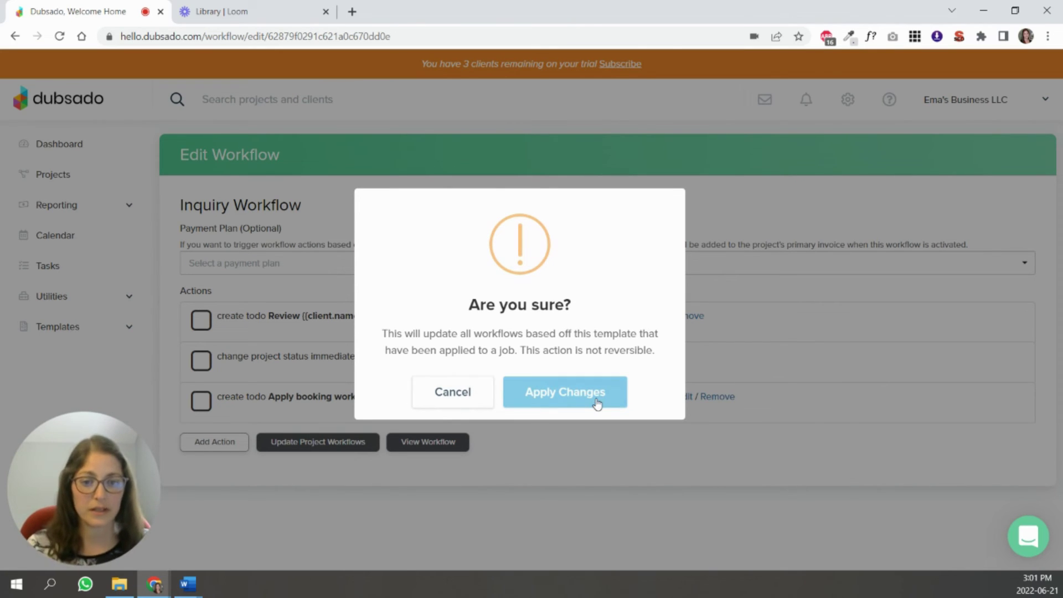
click(453, 394)
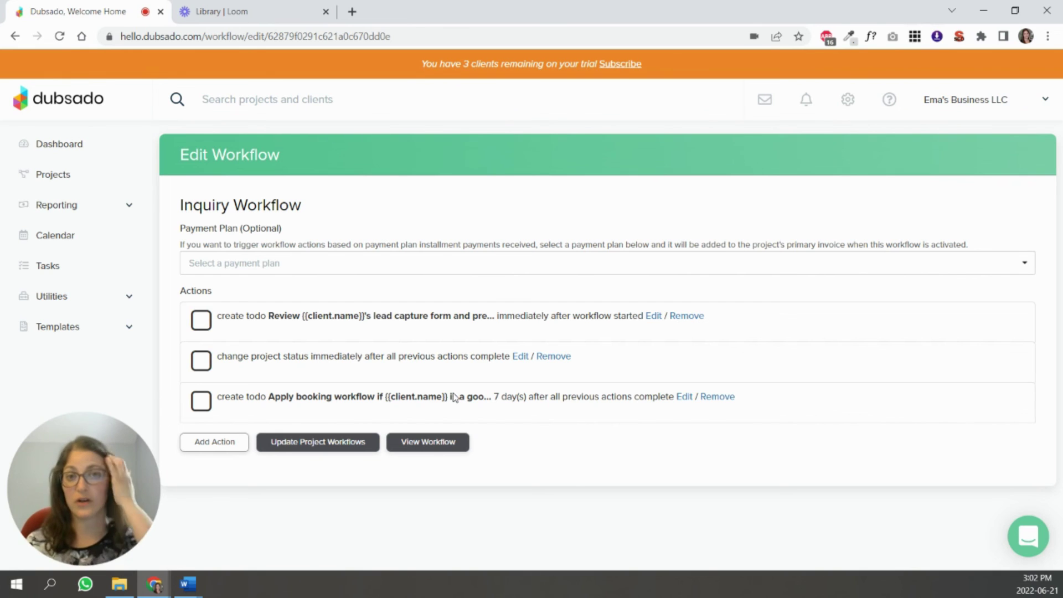
click(358, 442)
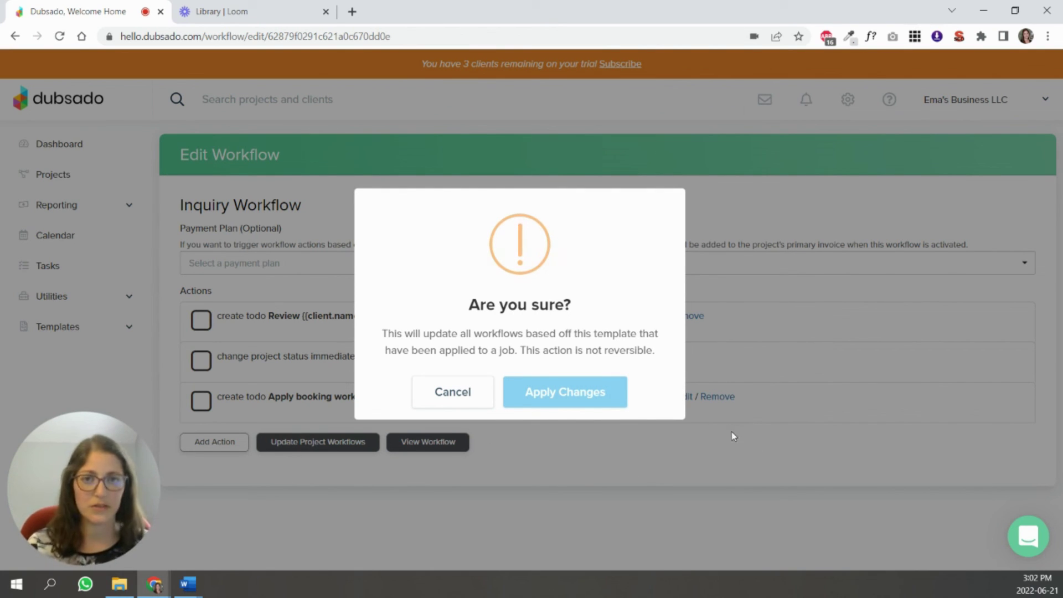
Cancel the Are you sure? confirmation without updating project workflows
click(457, 404)
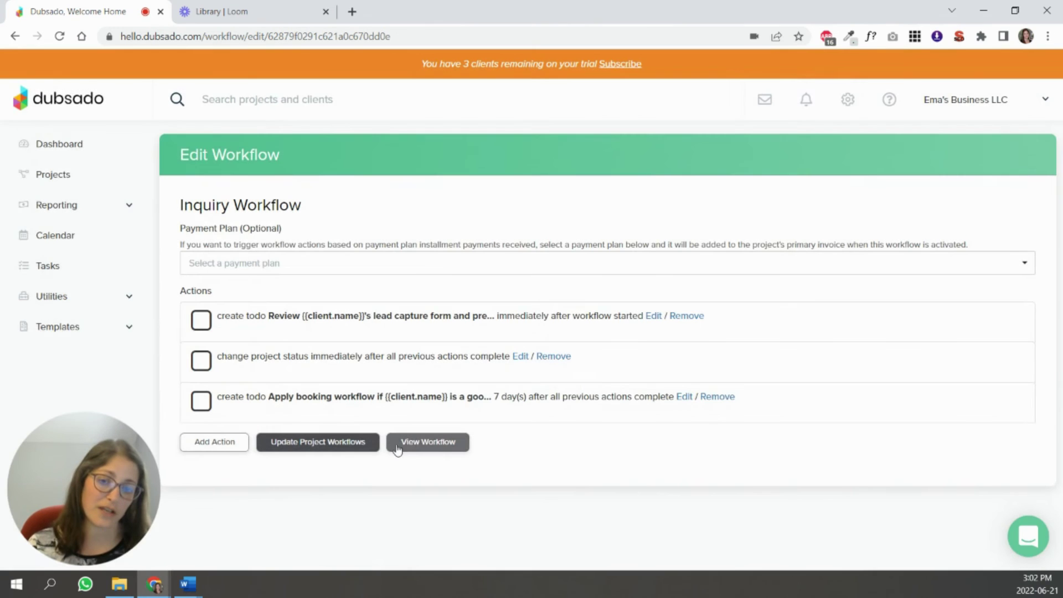